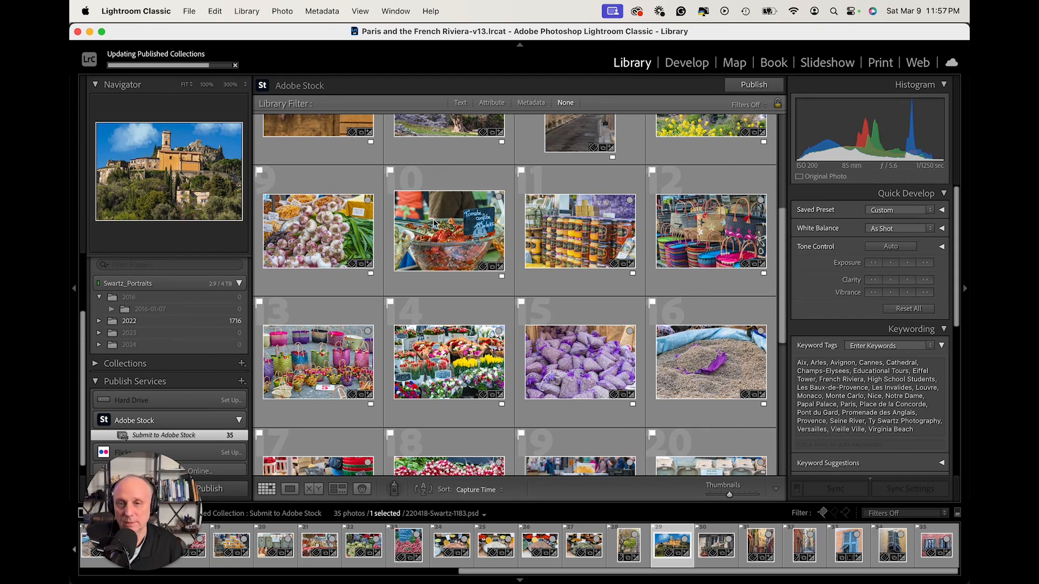
# Review the published photos in the Adobe Stock collection and expand the group of new photos to publish.
pyautogui.scroll(-2, 459, 232)
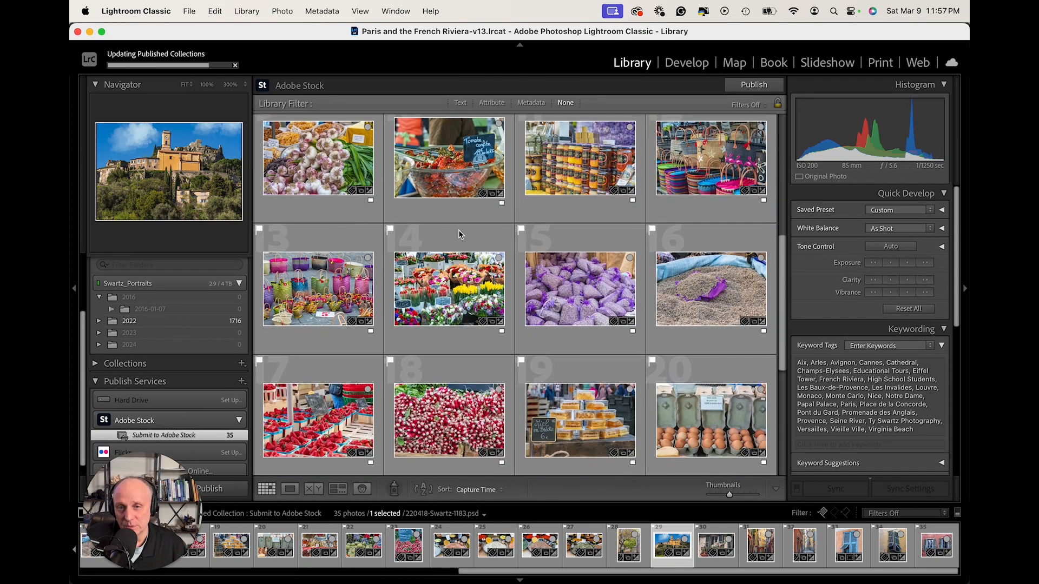
pyautogui.scroll(-3, 460, 234)
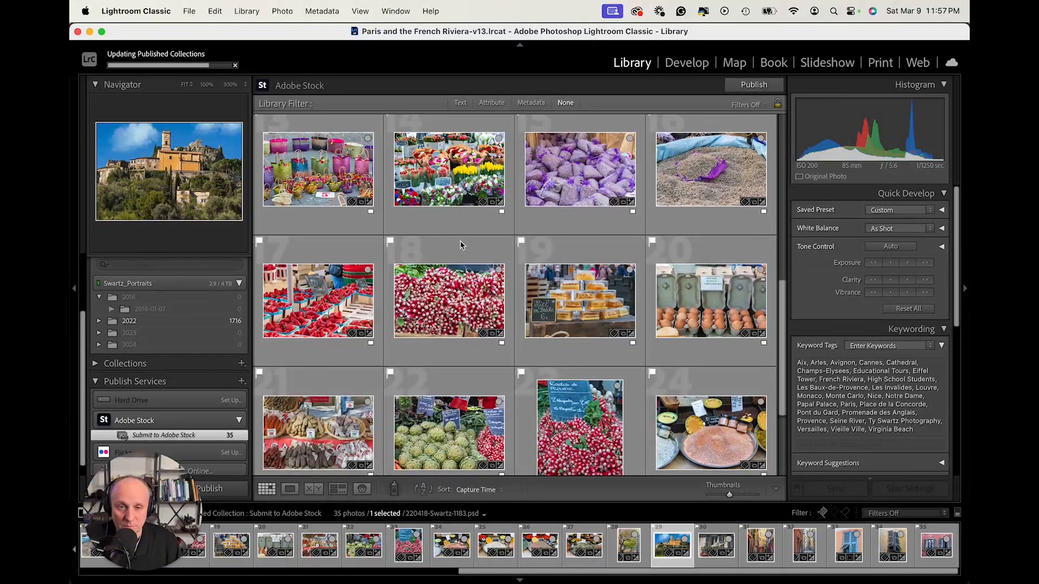
pyautogui.scroll(-2, 462, 254)
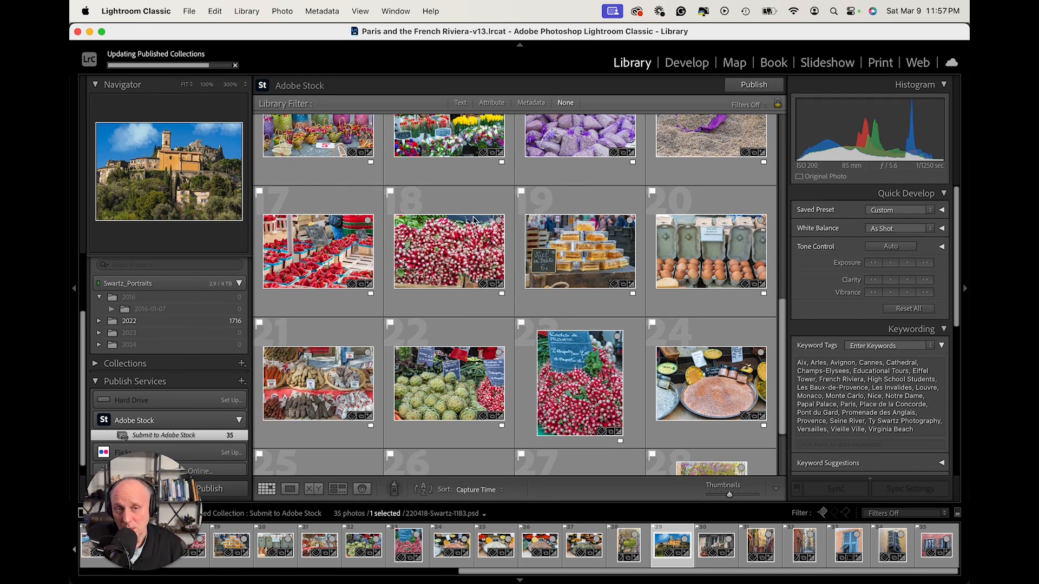
pyautogui.scroll(10, 474, 221)
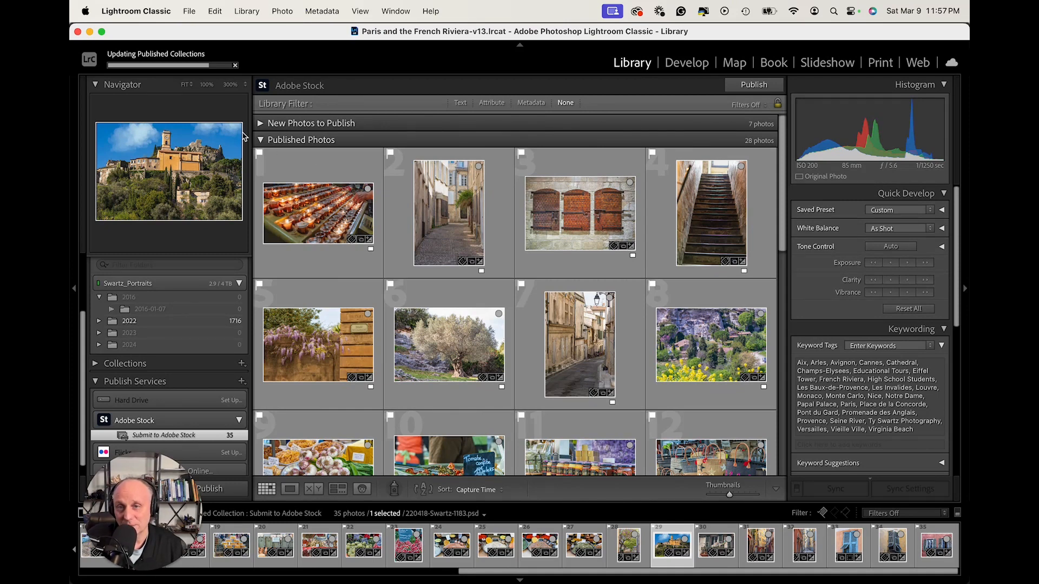
pyautogui.click(260, 124)
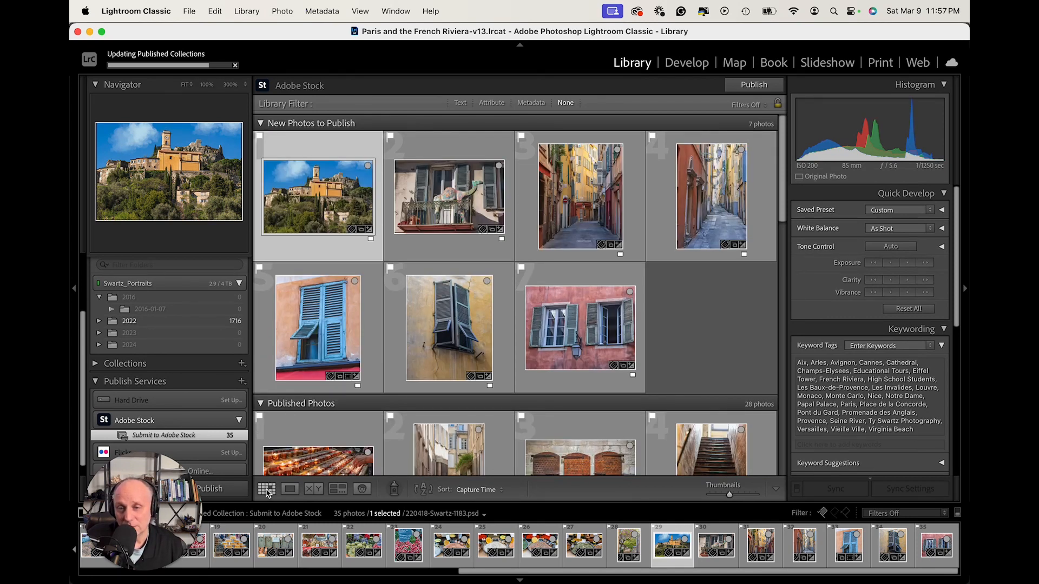
# Open and expand the 2022 folder and filter its photos to Flagged.
pyautogui.scroll(5, 170, 348)
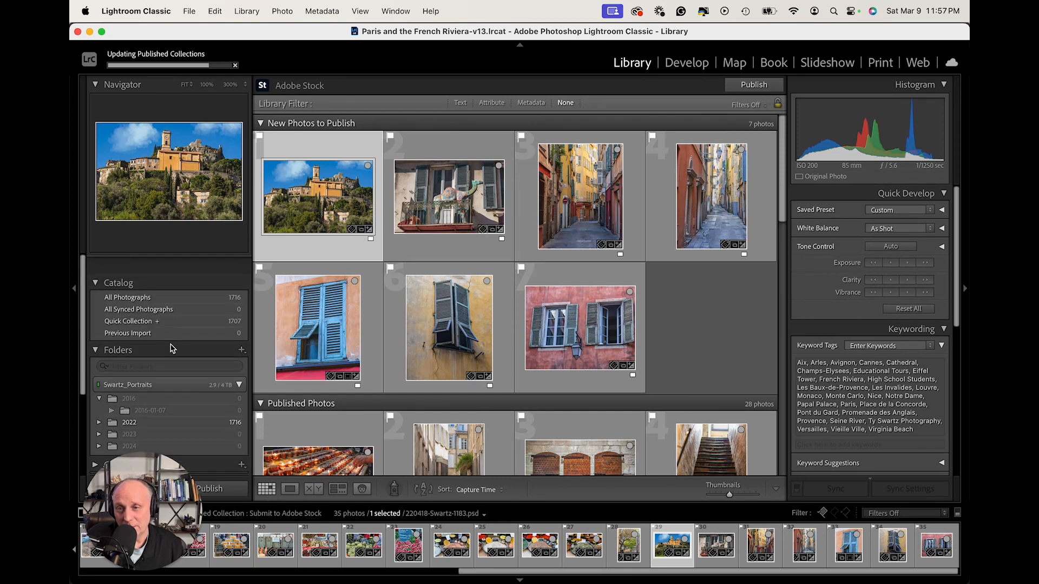
pyautogui.click(151, 394)
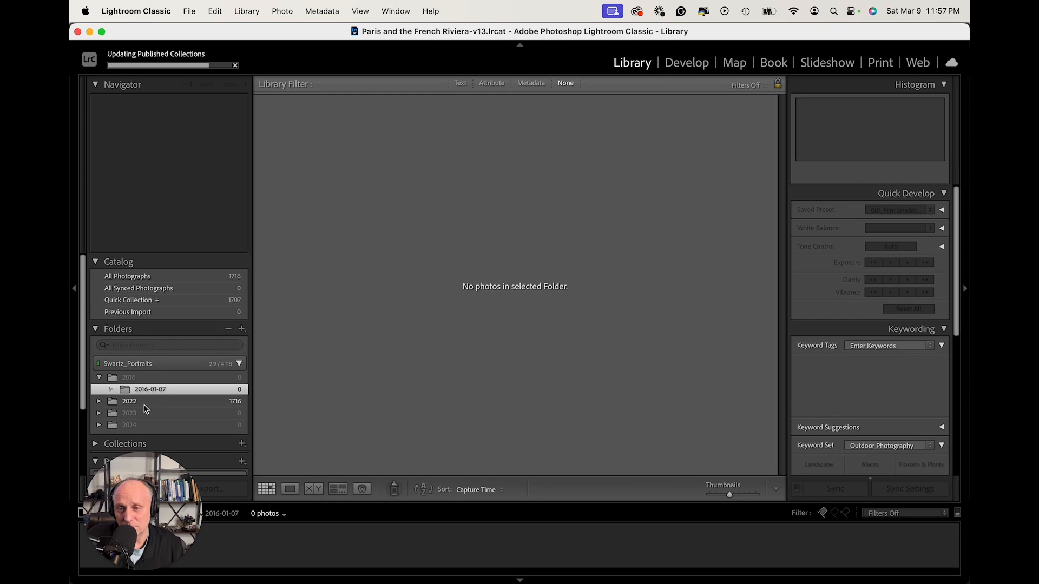
pyautogui.click(145, 404)
pyautogui.click(100, 402)
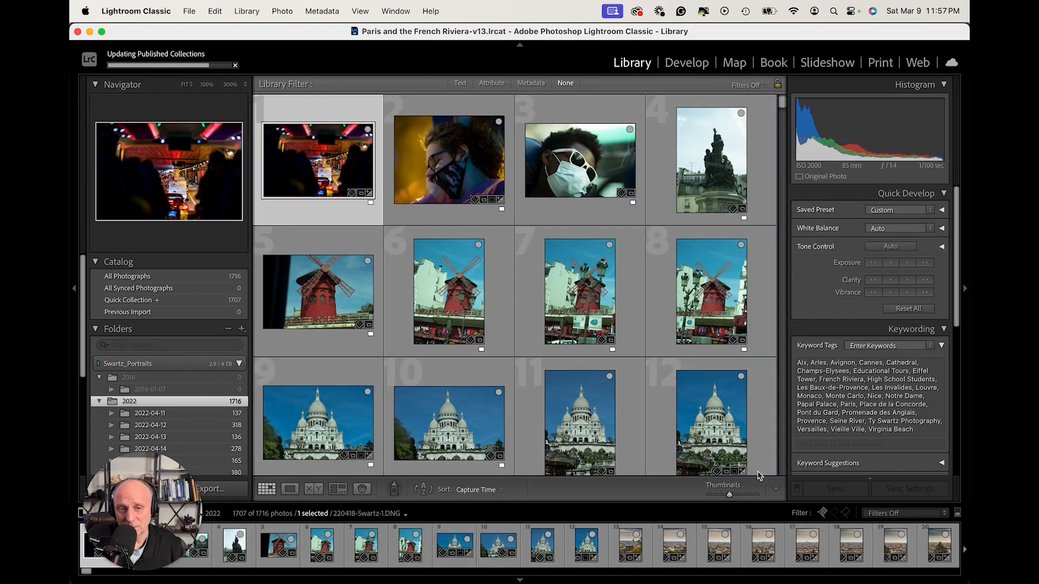
pyautogui.click(879, 513)
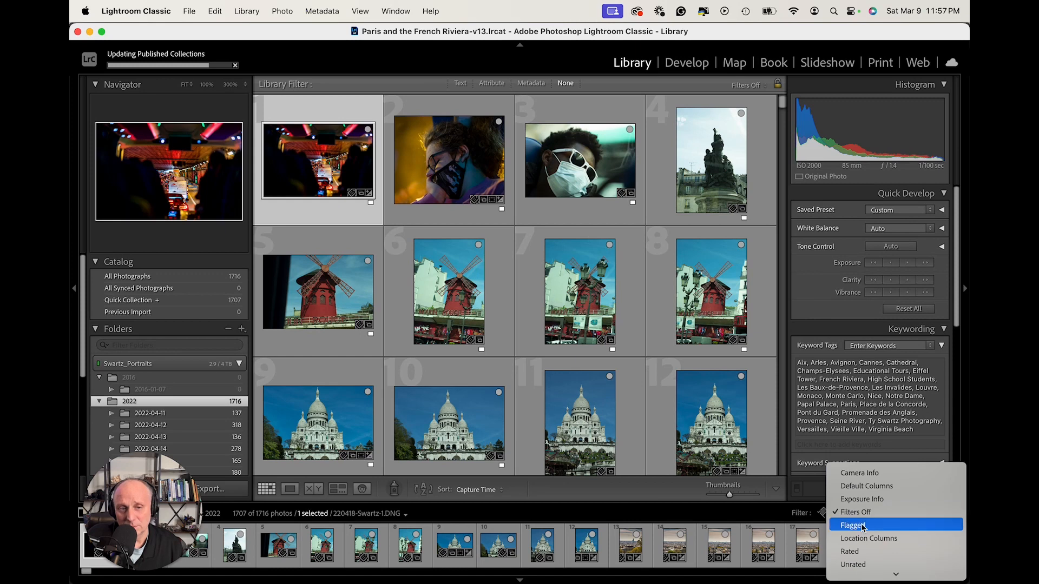
pyautogui.click(862, 526)
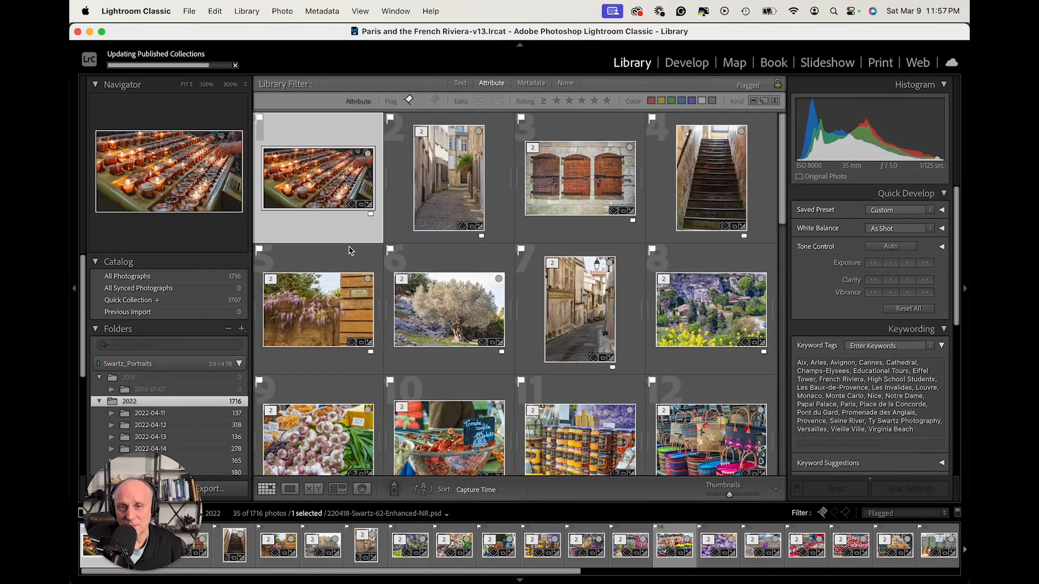
# Look through the flagged photos, view the yellow-walled narrow street photo enlarged, and return to the thumbnail grid.
pyautogui.scroll(-5, 456, 244)
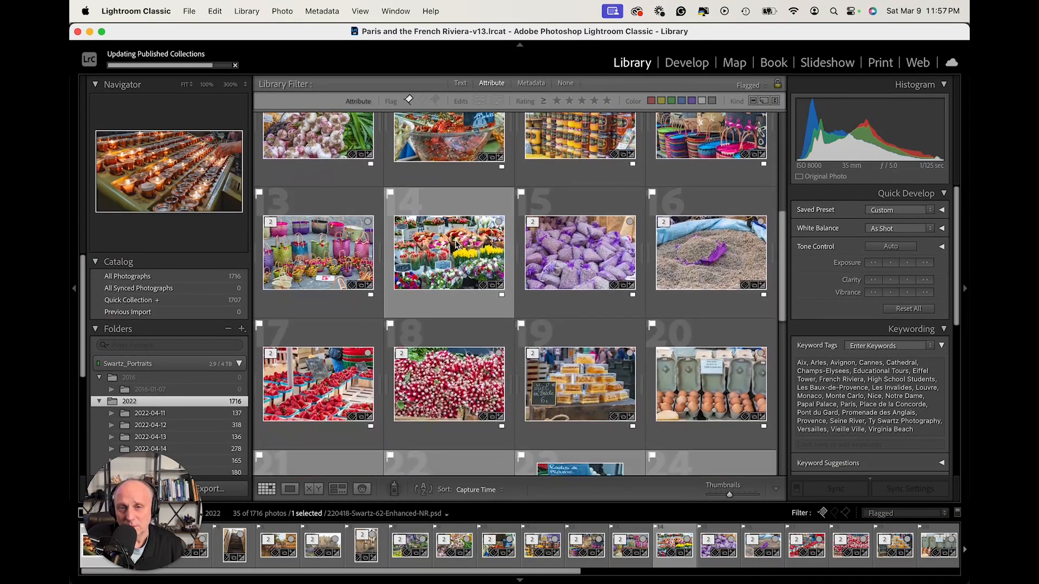
pyautogui.scroll(5, 456, 245)
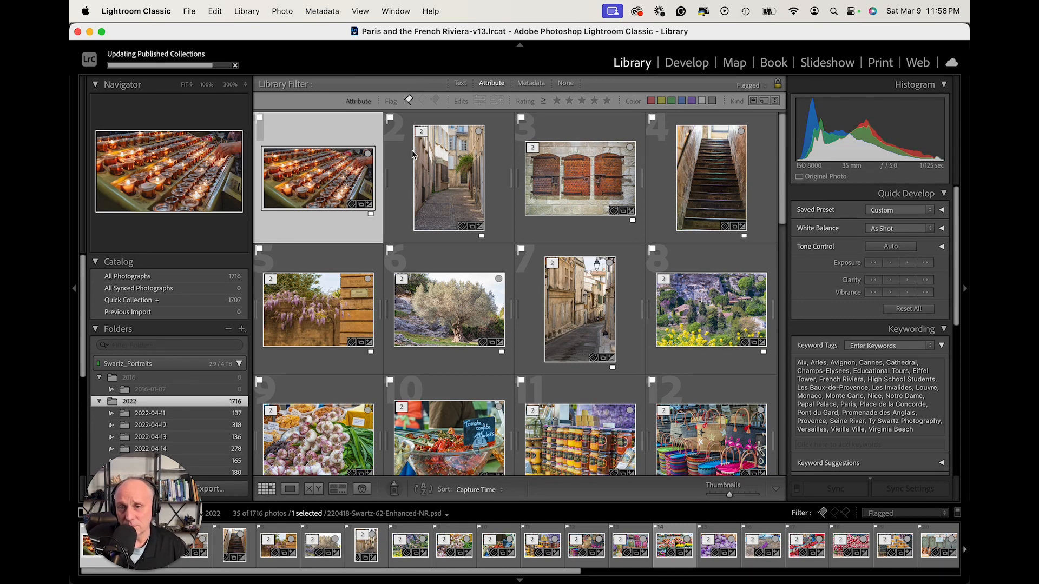
pyautogui.scroll(-4, 438, 162)
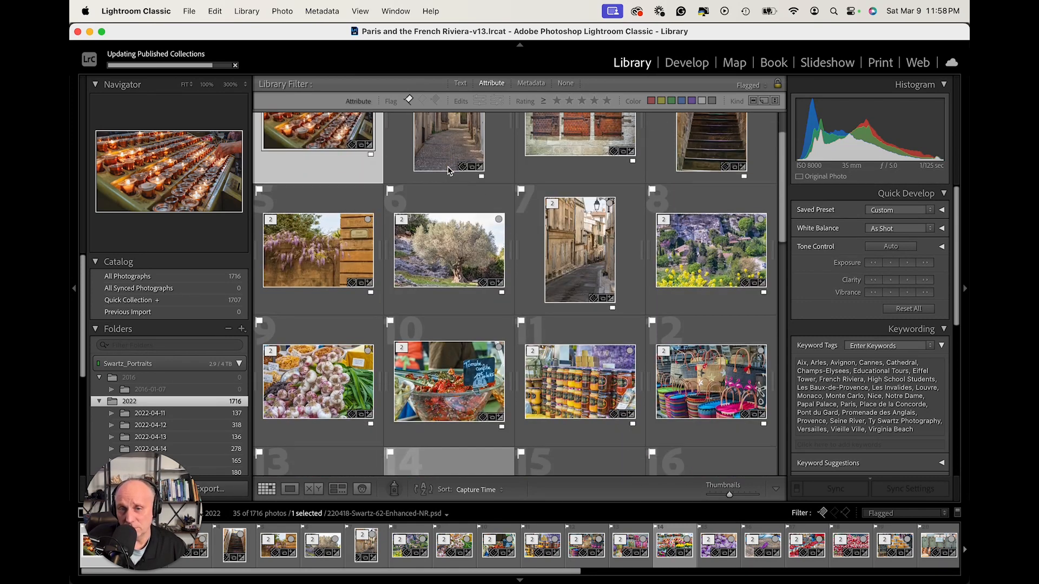
pyautogui.scroll(-5, 448, 171)
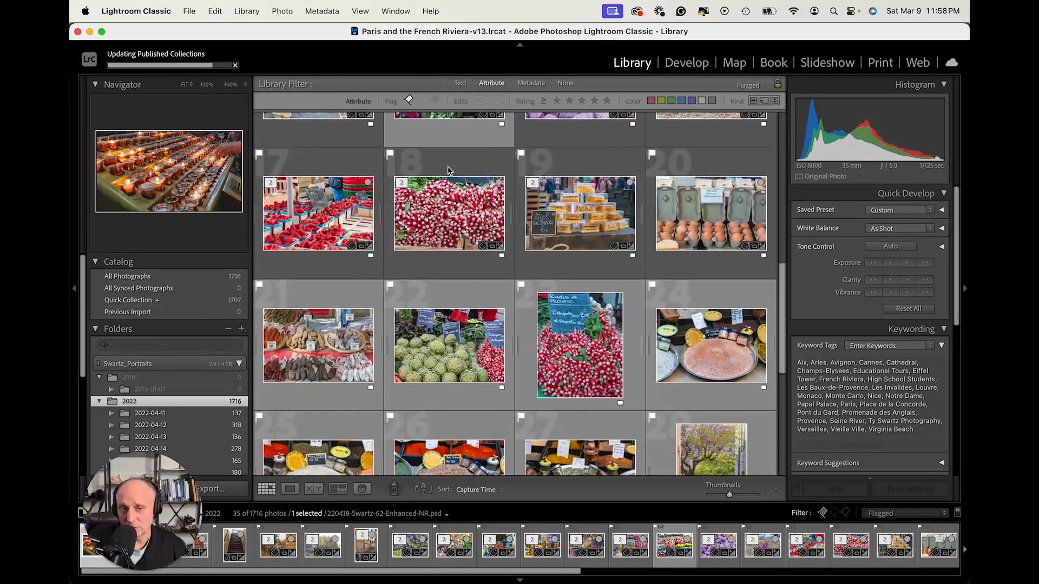
pyautogui.scroll(-3, 448, 170)
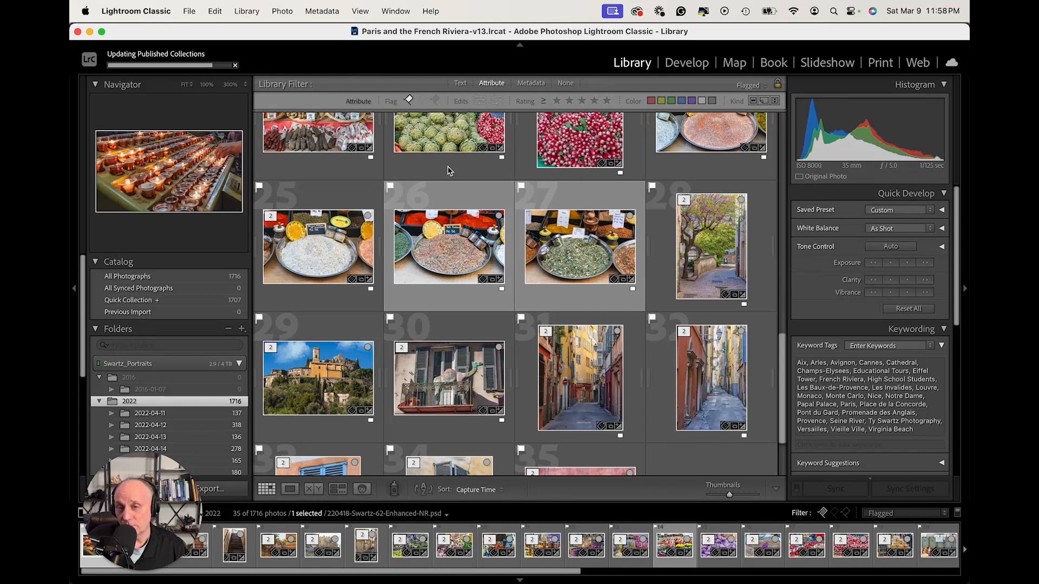
pyautogui.scroll(-2, 447, 171)
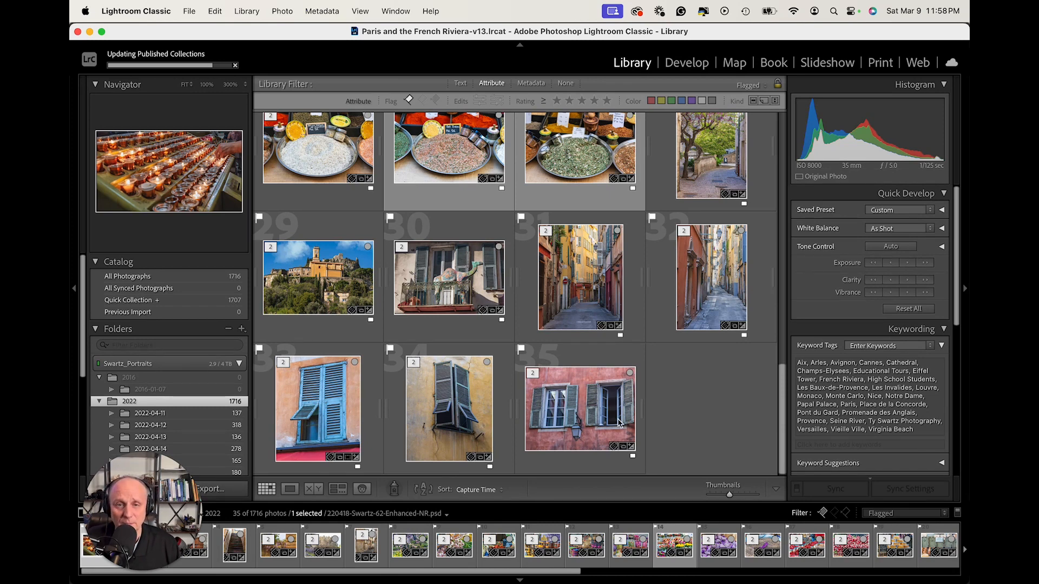
pyautogui.doubleClick(590, 298)
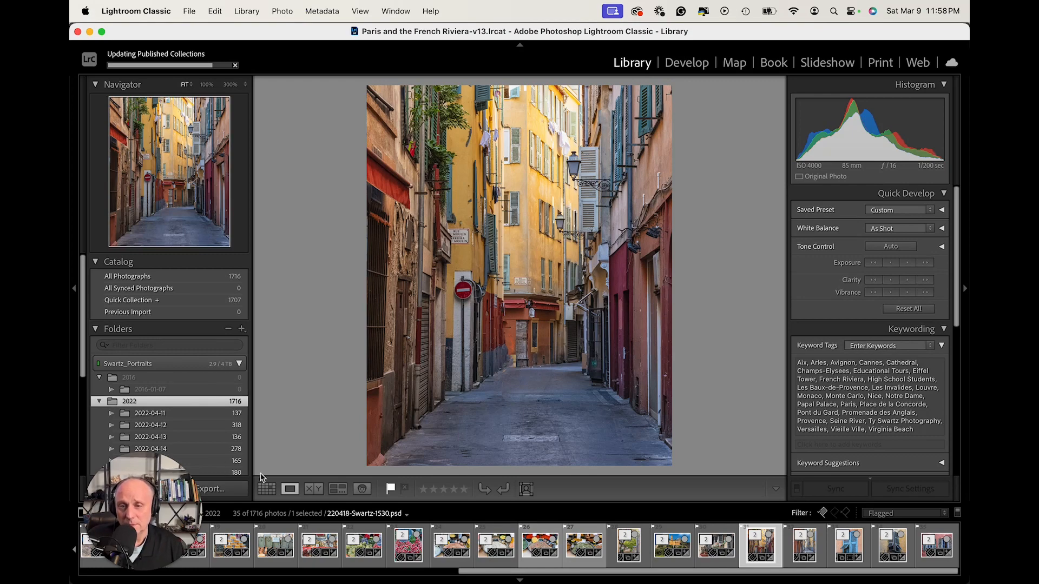
pyautogui.click(266, 489)
pyautogui.scroll(15, 476, 346)
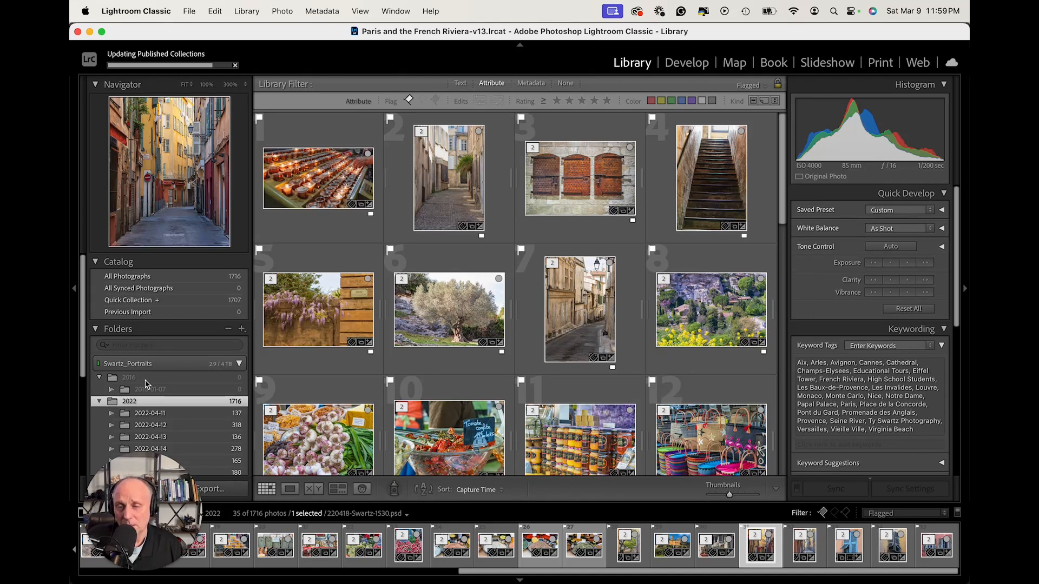
# Collapse the 2016 and 2022 folders and show the Submit to Adobe Stock collection's new photos to publish.
pyautogui.click(99, 378)
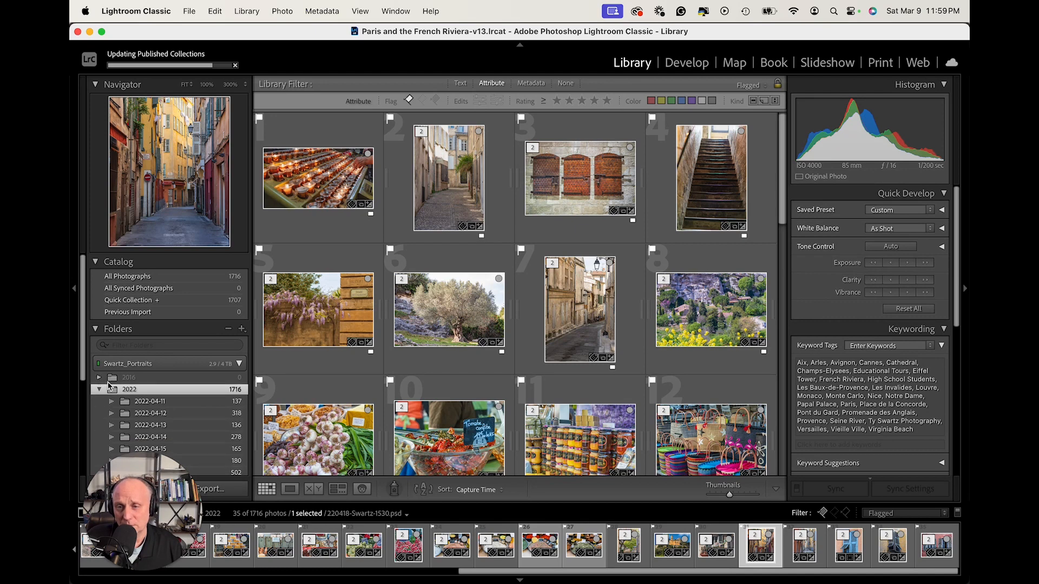
pyautogui.click(100, 390)
pyautogui.scroll(-5, 219, 394)
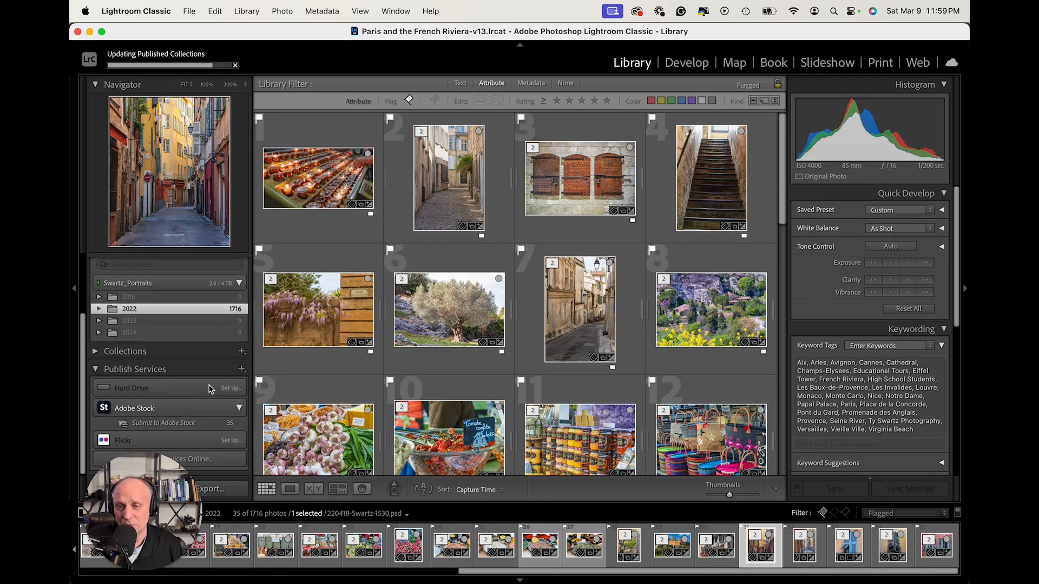
pyautogui.click(199, 424)
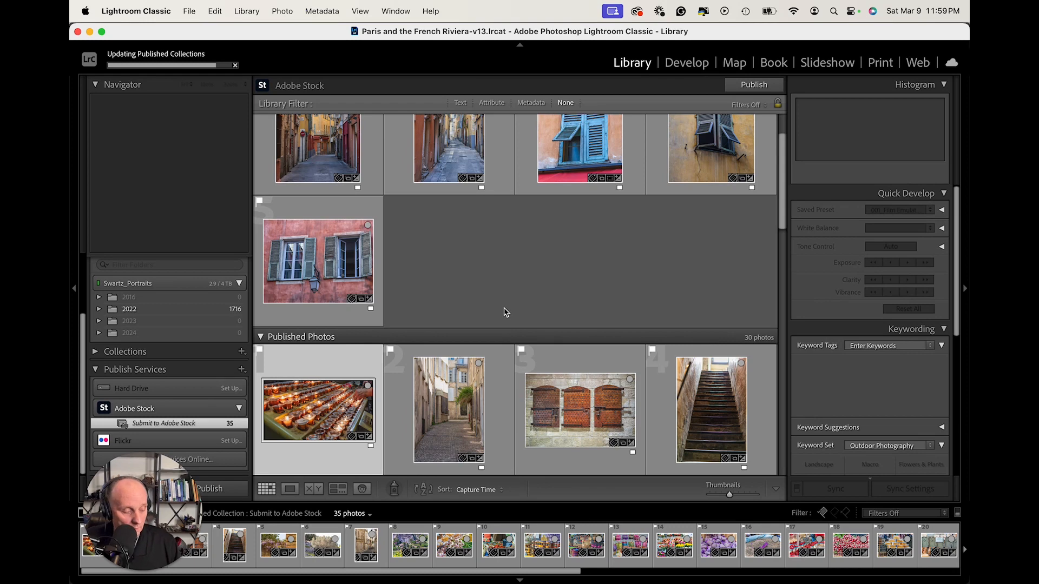
pyautogui.scroll(2, 499, 304)
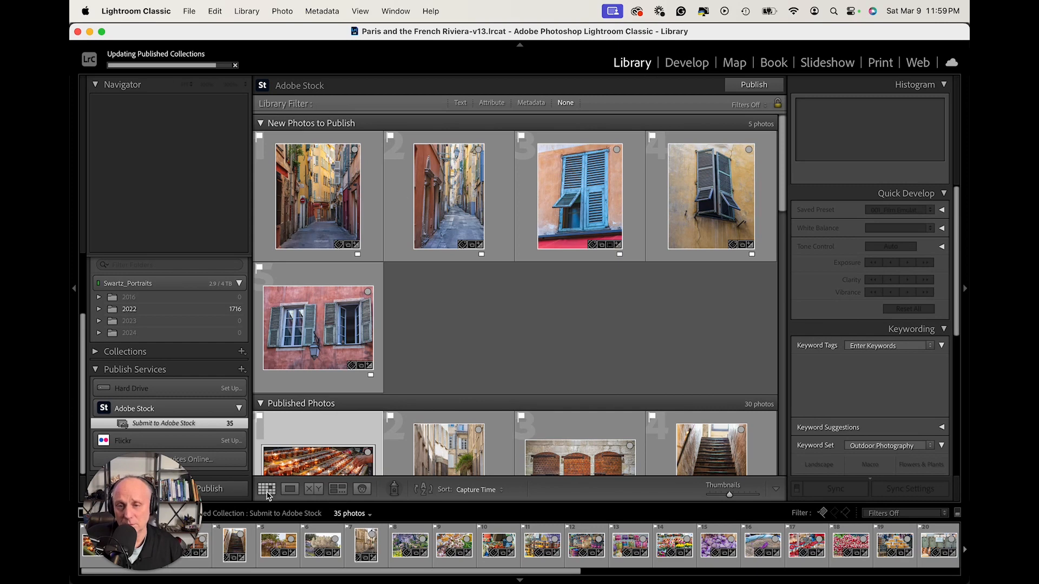
# Filter the 2022 folder to Flagged and select all of the flagged photos.
pyautogui.click(119, 311)
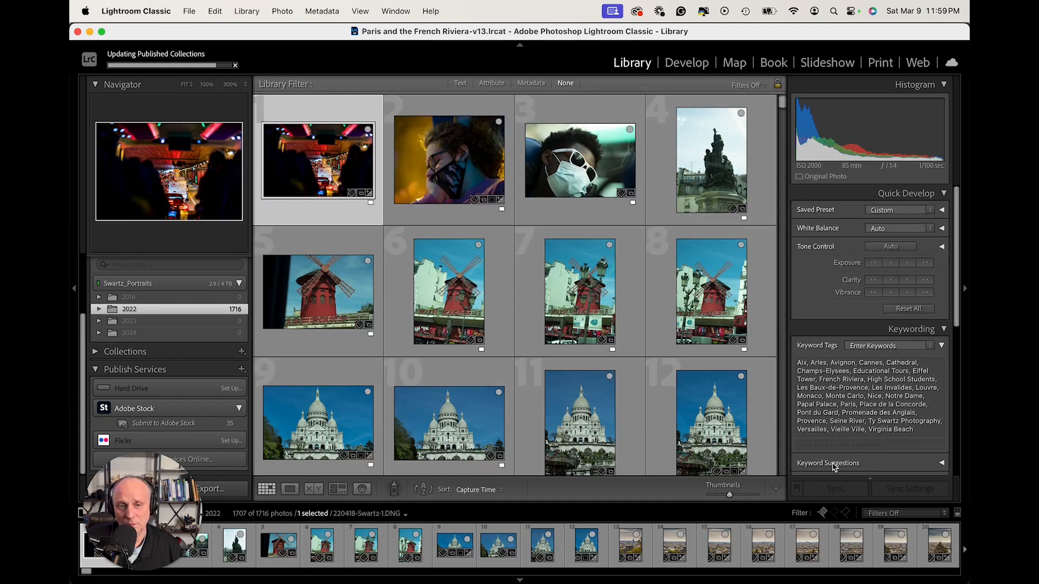
pyautogui.click(904, 513)
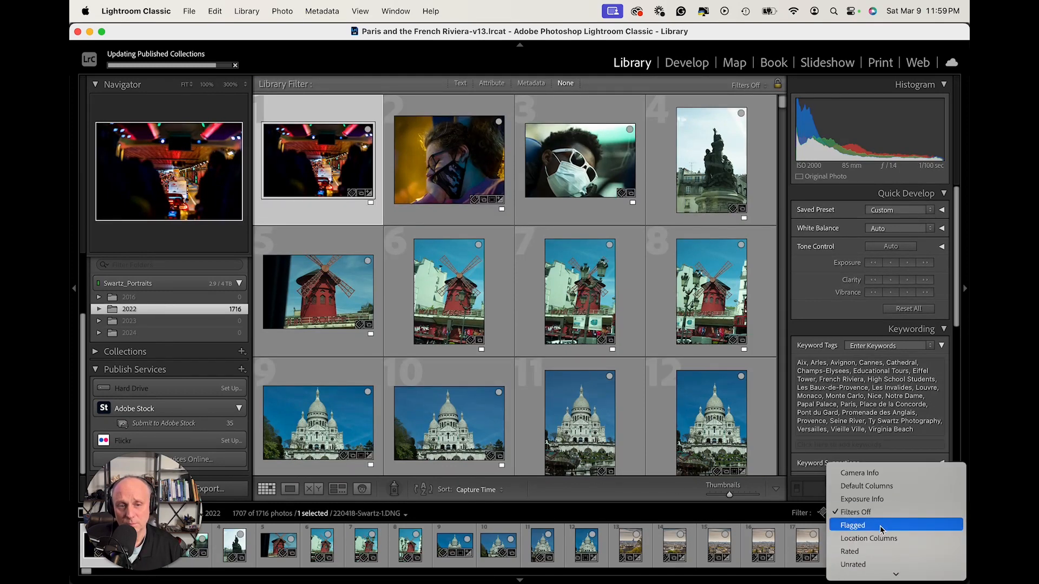
pyautogui.click(880, 526)
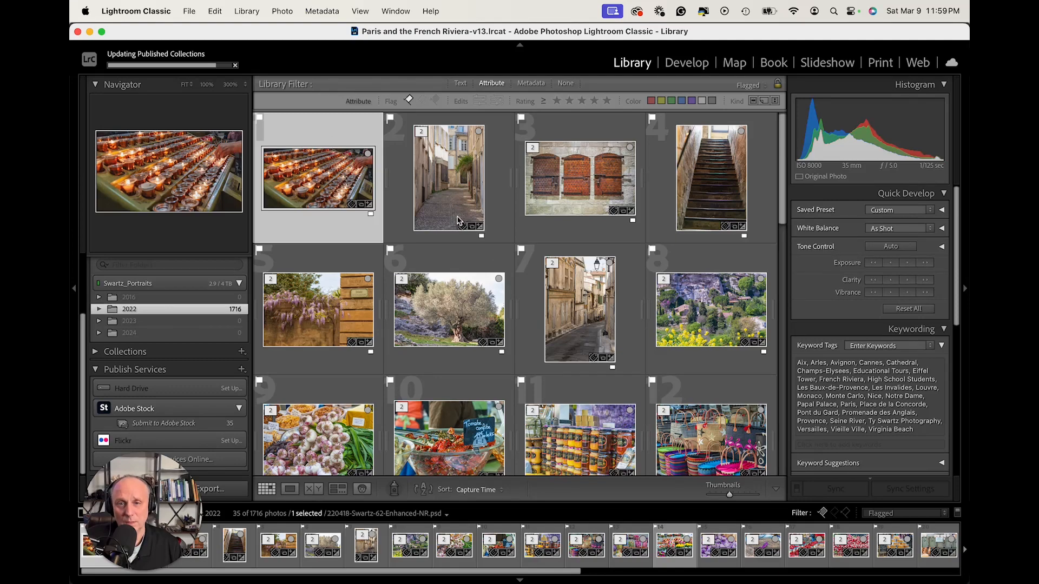
pyautogui.scroll(-3, 460, 222)
pyautogui.click(457, 220)
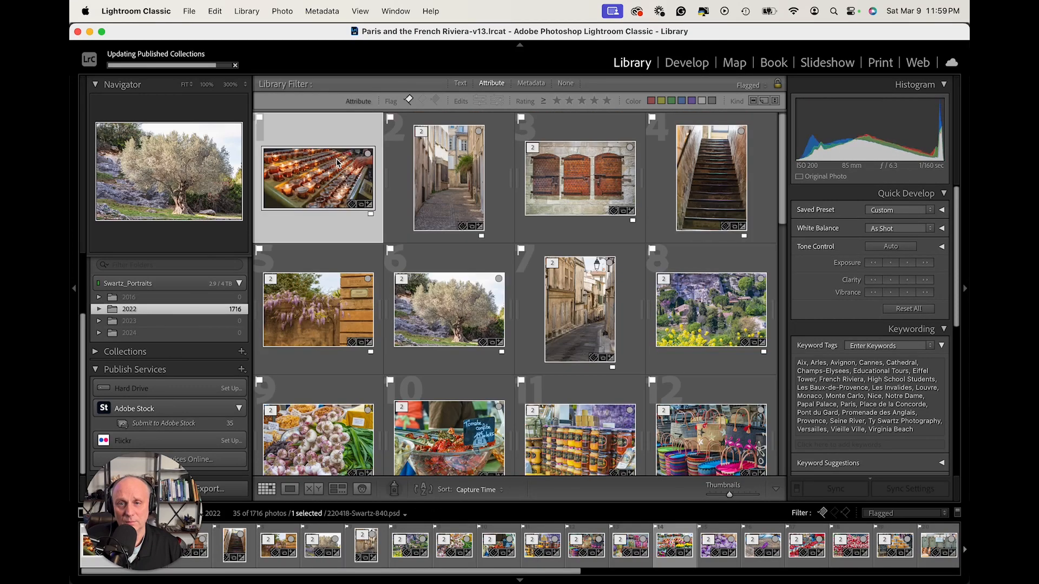
pyautogui.click(338, 162)
pyautogui.scroll(-10, 647, 306)
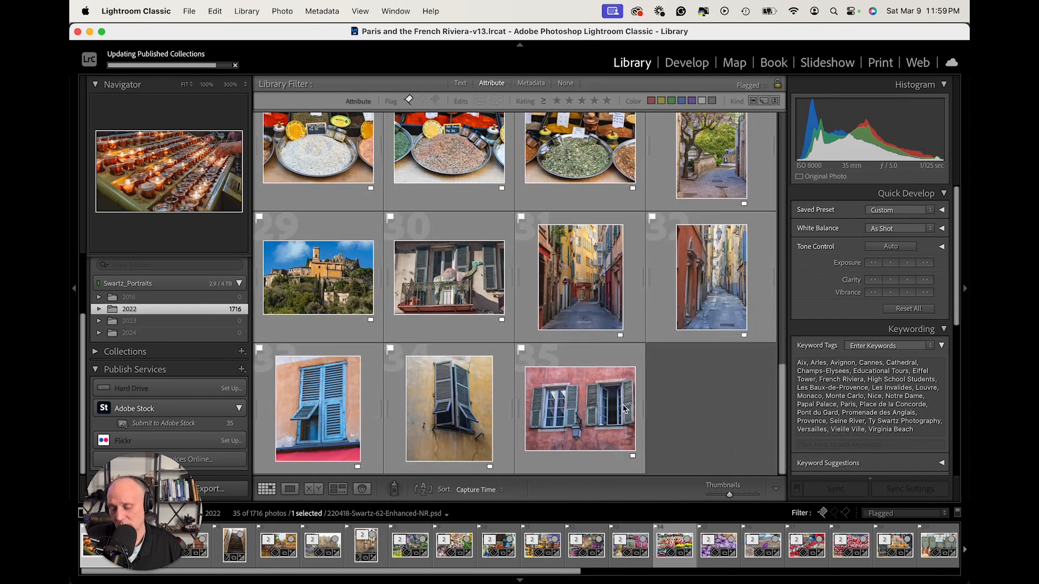
pyautogui.press('super+a')
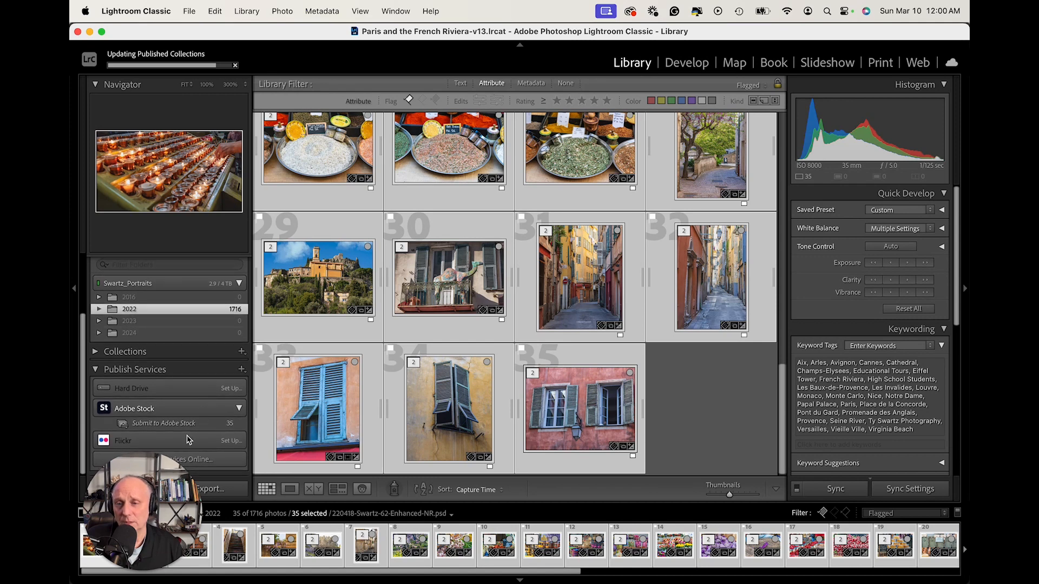
pyautogui.moveTo(143, 483); pyautogui.dragTo(176, 495)
pyautogui.moveTo(282, 373); pyautogui.dragTo(149, 407)
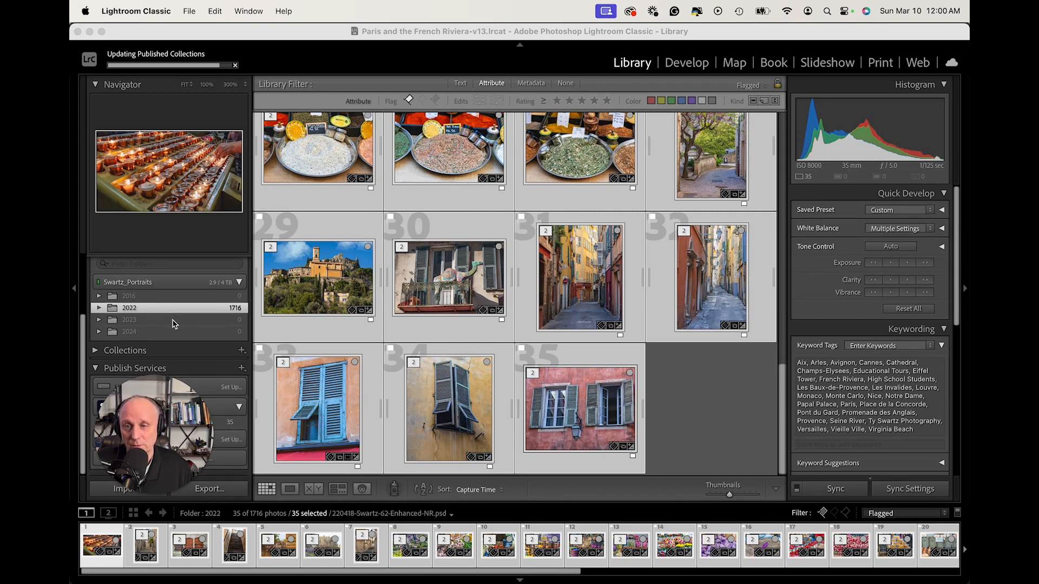
pyautogui.moveTo(164, 419); pyautogui.dragTo(879, 409)
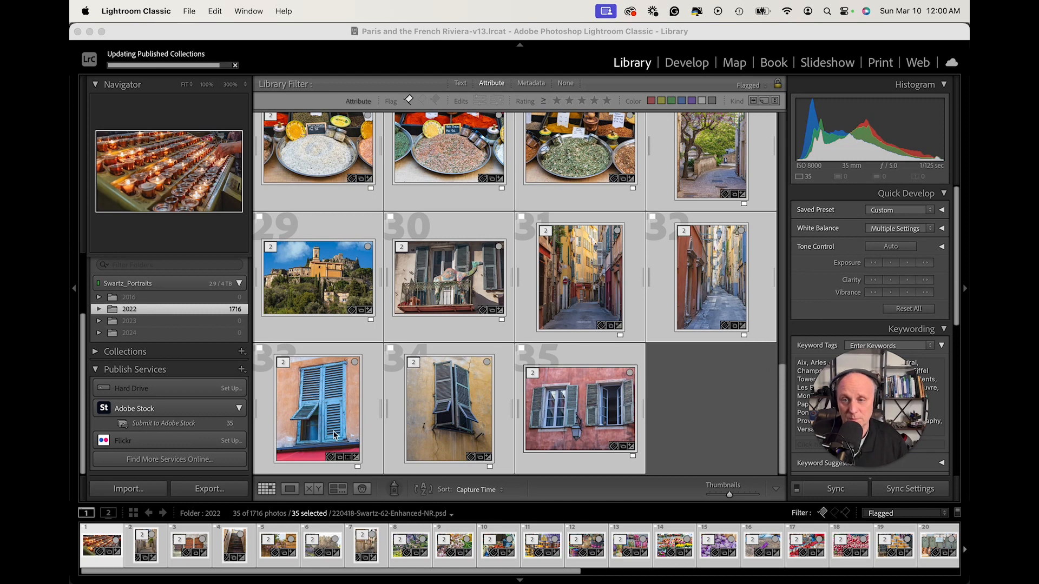
# Switch to the Adobe Stock contributor uploads page in Chrome and make the browser window full screen.
pyautogui.click(198, 426)
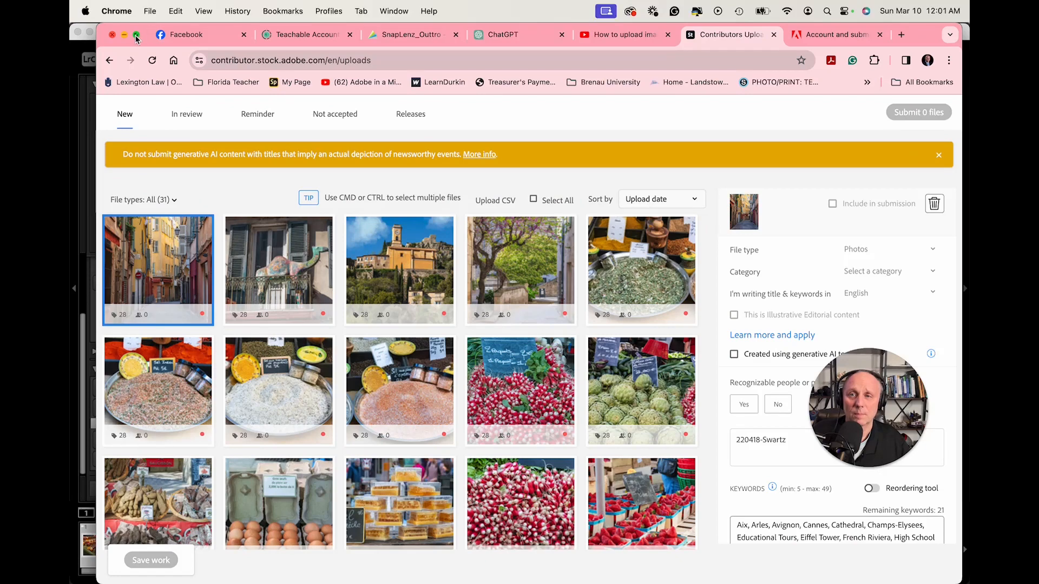
pyautogui.click(137, 38)
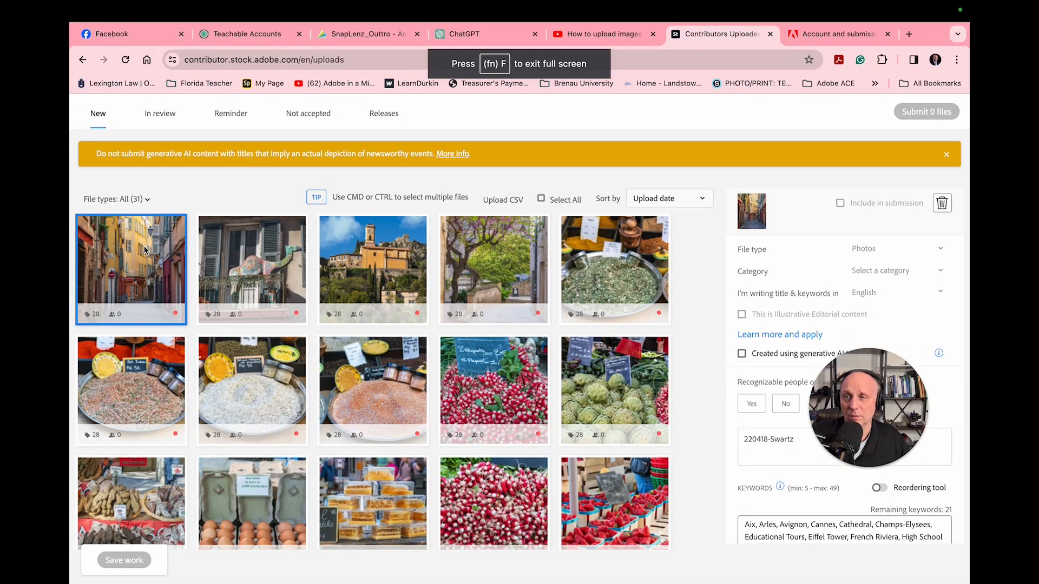
pyautogui.moveTo(124, 244)
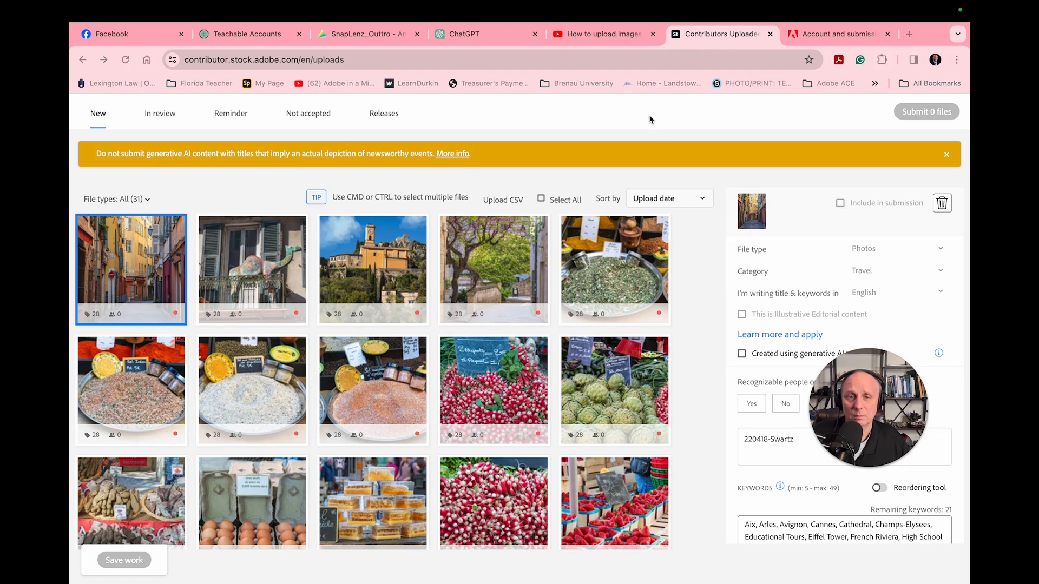
pyautogui.scroll(-1, 820, 460)
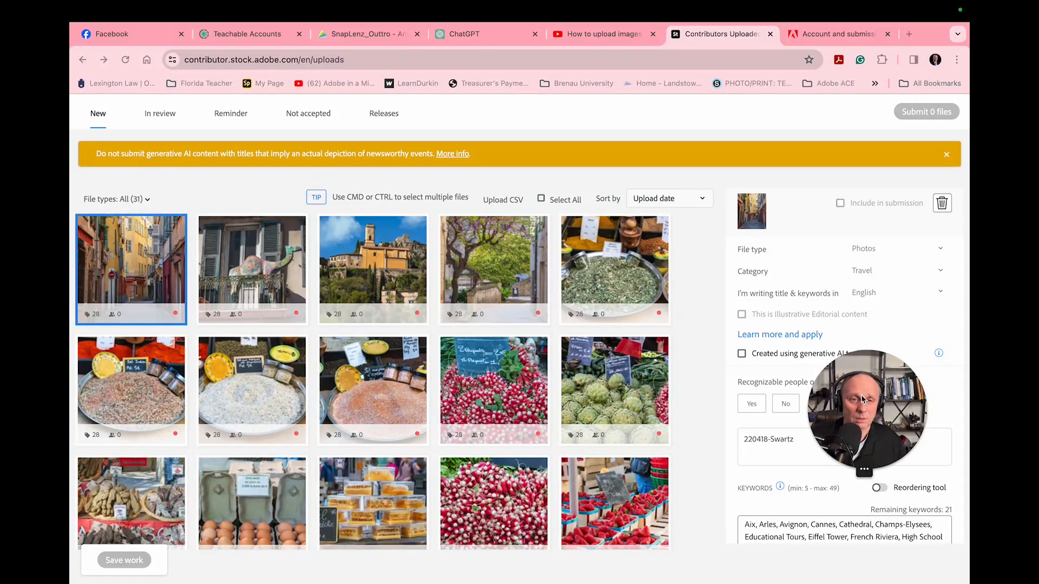
pyautogui.moveTo(864, 476); pyautogui.dragTo(92, 506)
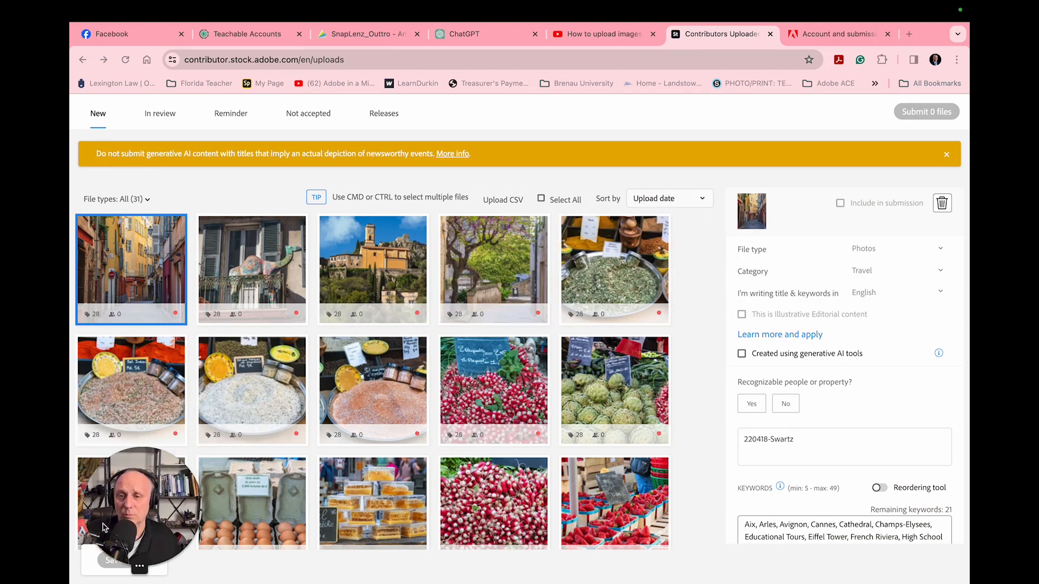
# Select the yellow-walled narrow street photo among the uploads and set its category to Buildings and Architecture.
pyautogui.click(136, 250)
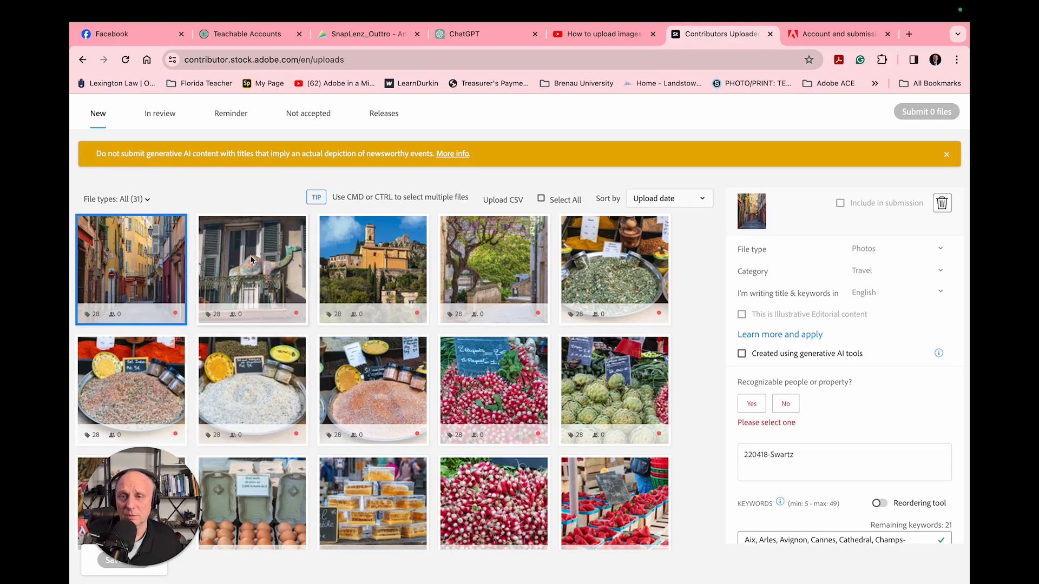
pyautogui.scroll(-10, 472, 399)
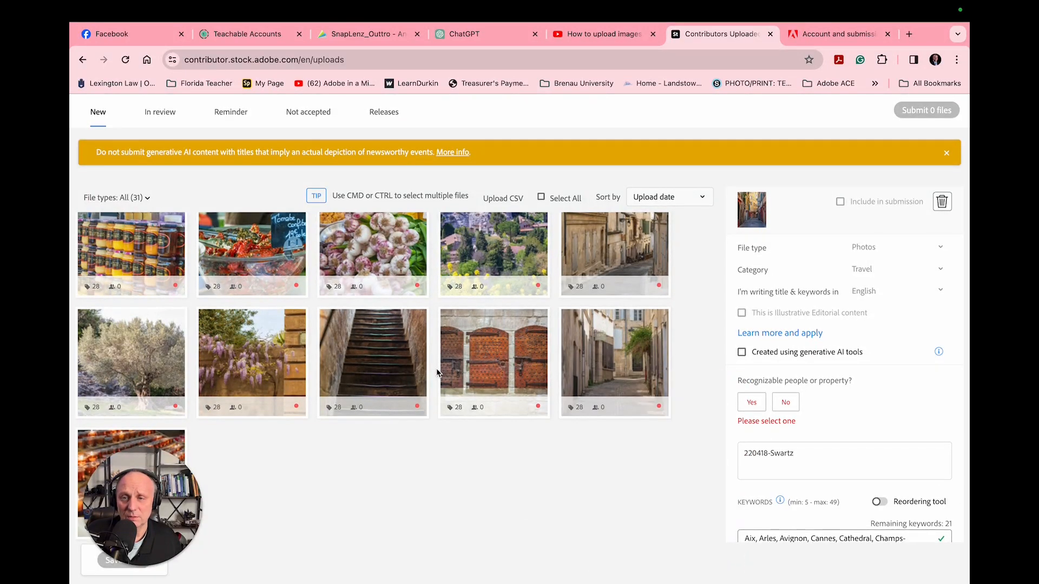
pyautogui.scroll(10, 441, 373)
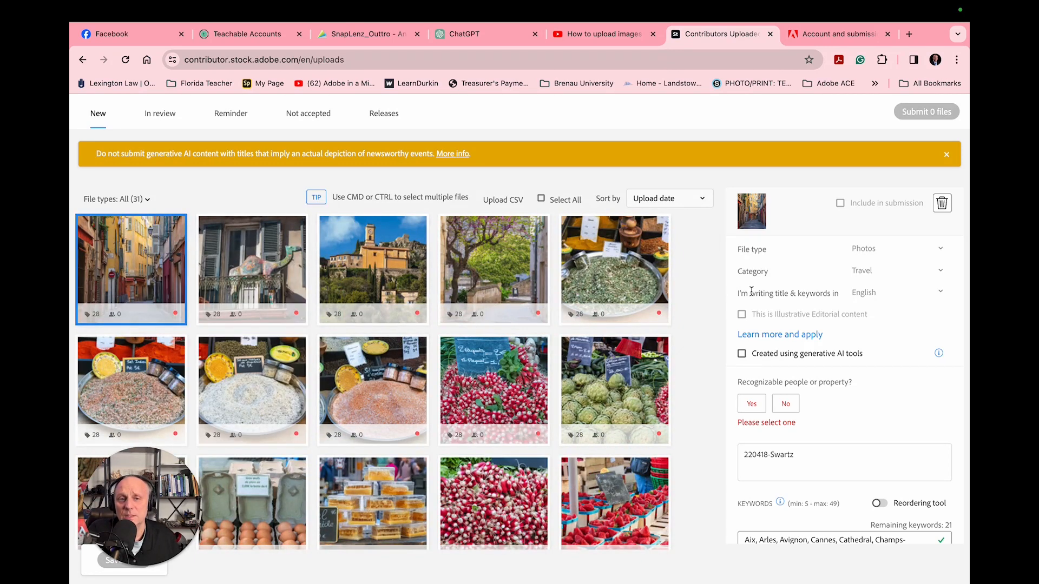
pyautogui.scroll(2, 832, 288)
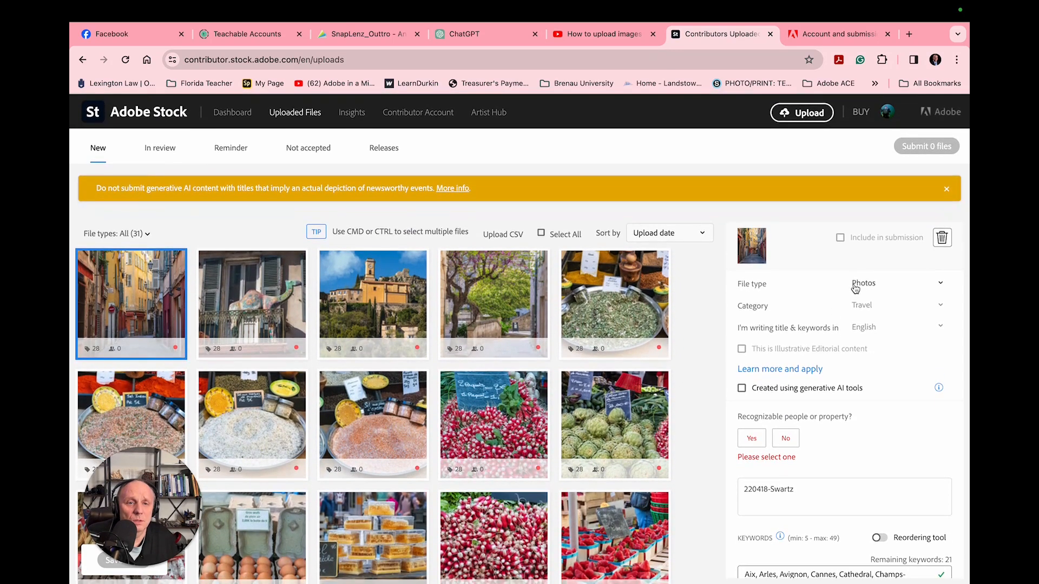
pyautogui.click(854, 283)
pyautogui.click(890, 286)
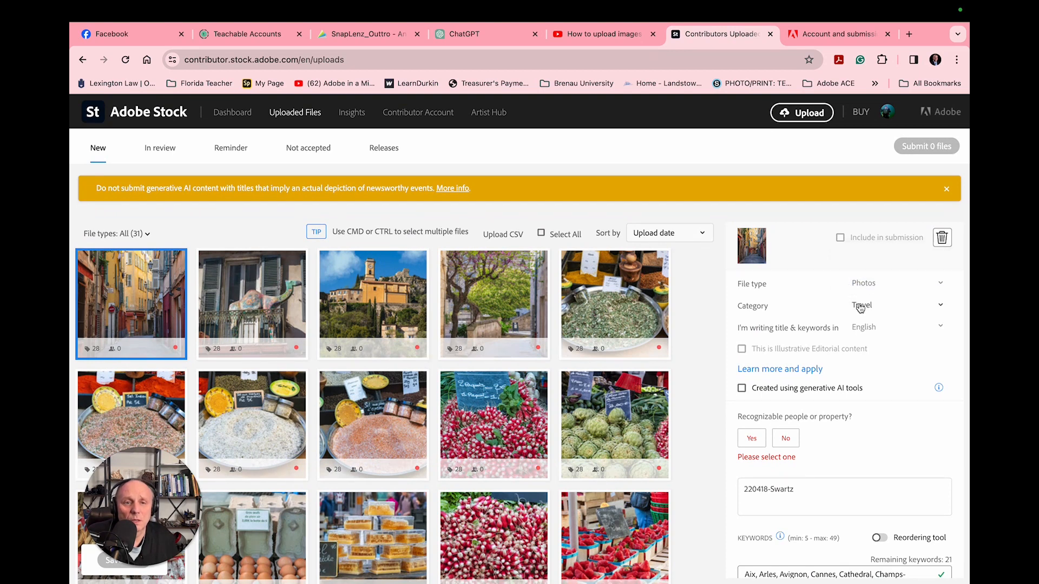
pyautogui.click(861, 306)
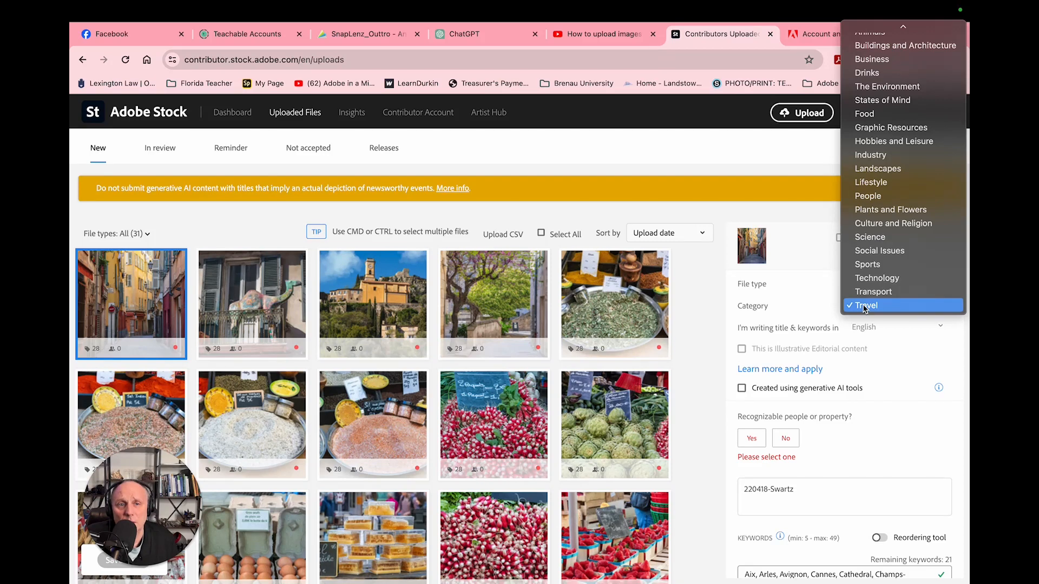
pyautogui.scroll(1, 890, 225)
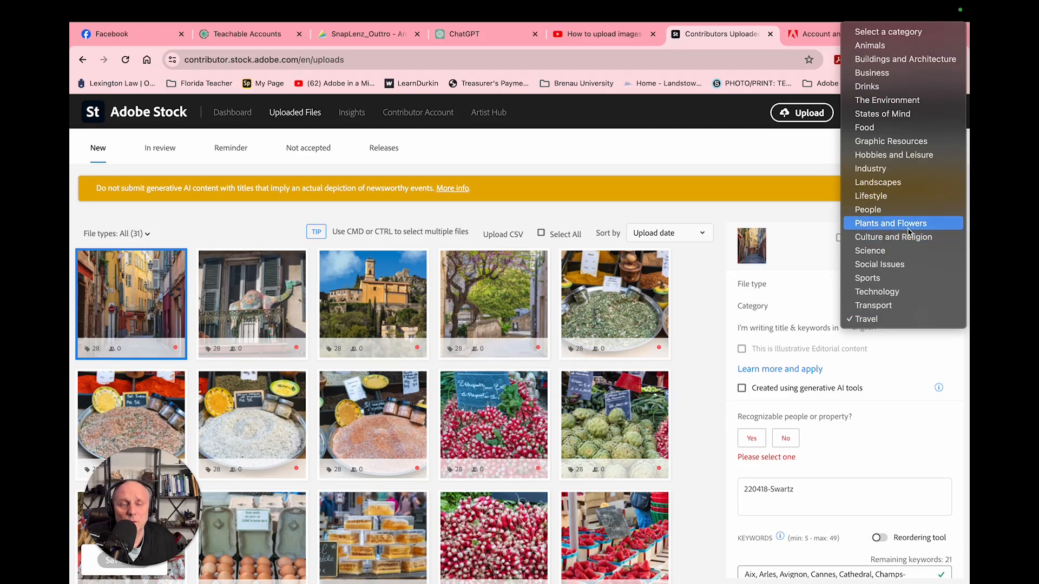
pyautogui.click(887, 59)
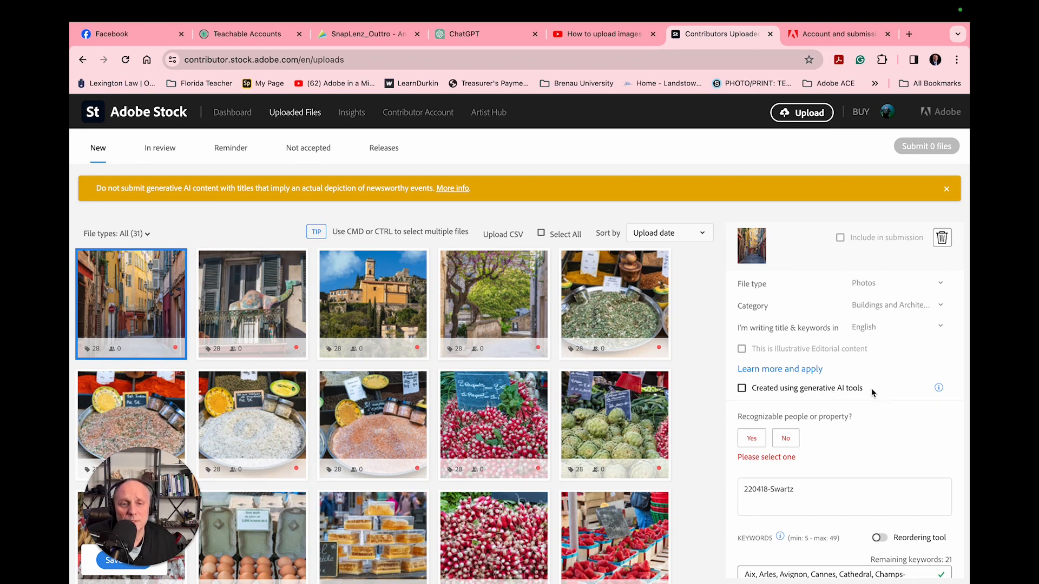
# Mark the photo as having no recognizable people or property and replace its title with the suggestion "narrow street in the town".
pyautogui.scroll(-1, 838, 407)
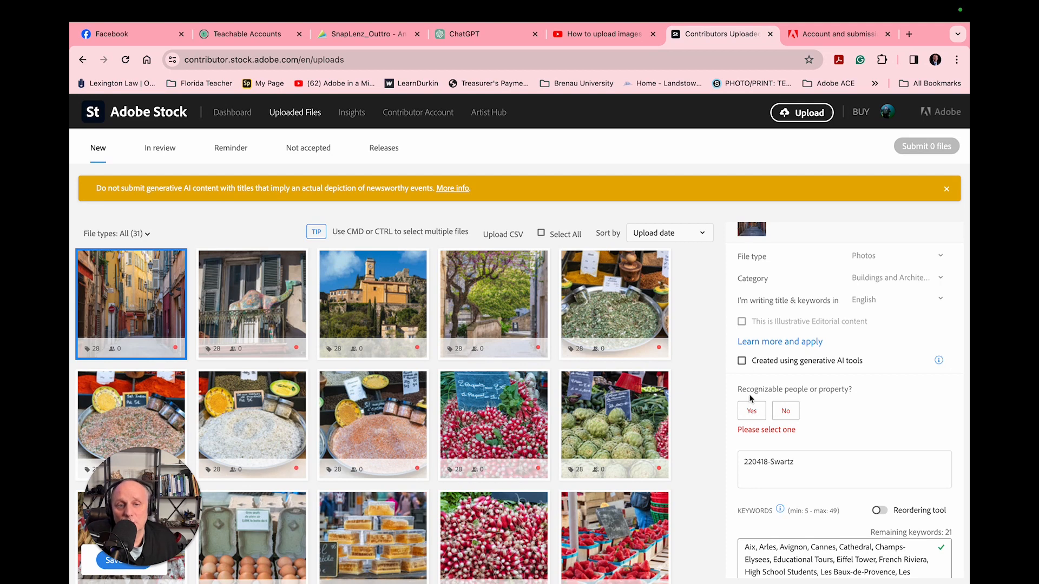
pyautogui.click(788, 412)
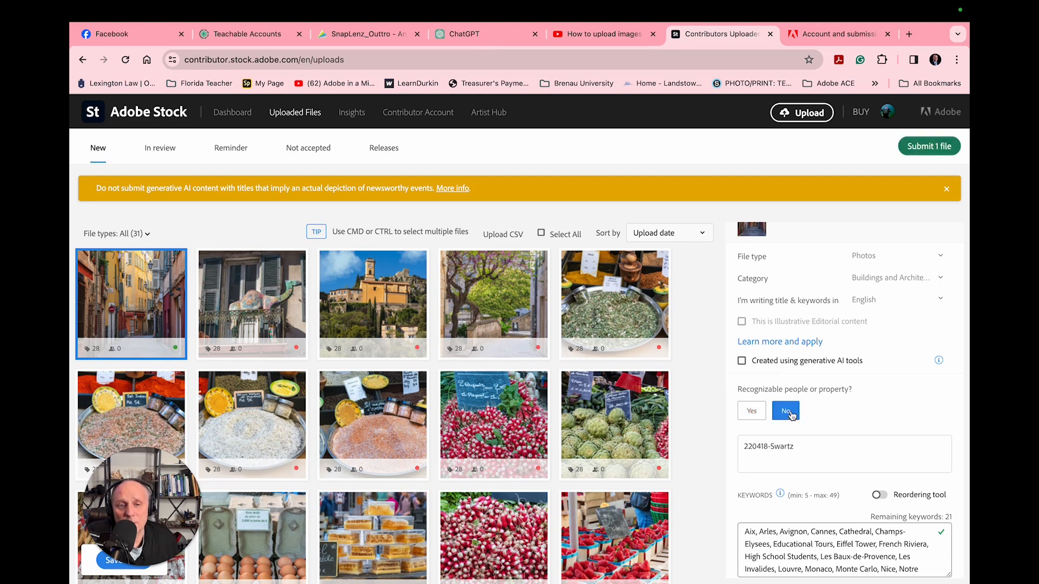
pyautogui.click(804, 449)
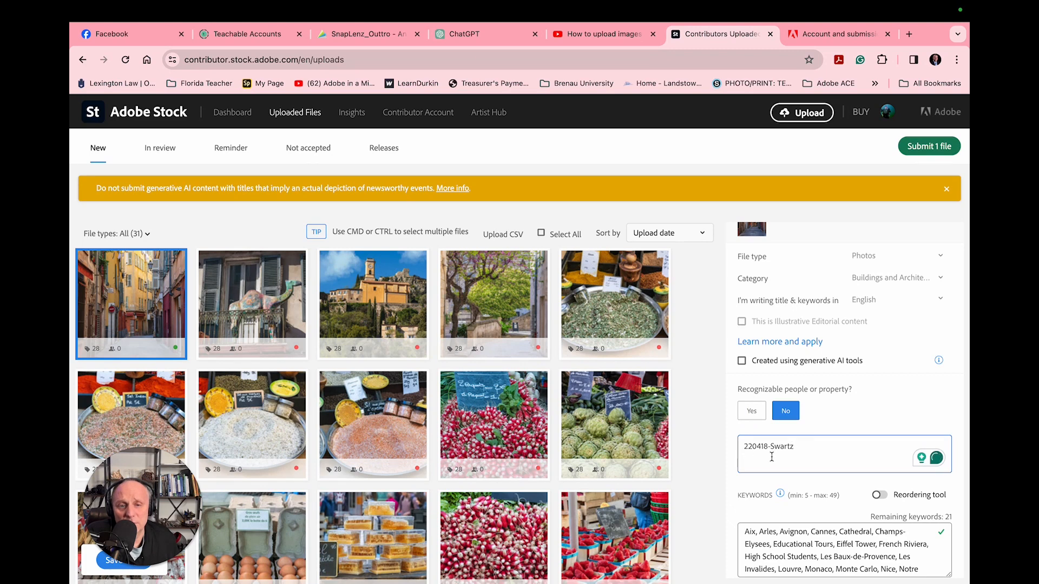
pyautogui.scroll(-2, 817, 453)
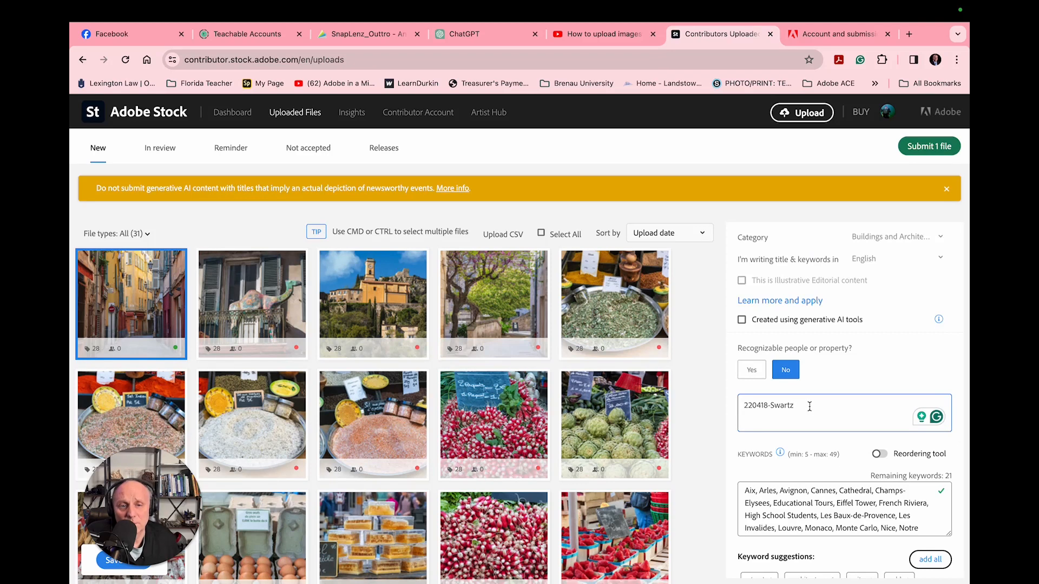
pyautogui.moveTo(801, 408); pyautogui.dragTo(737, 410)
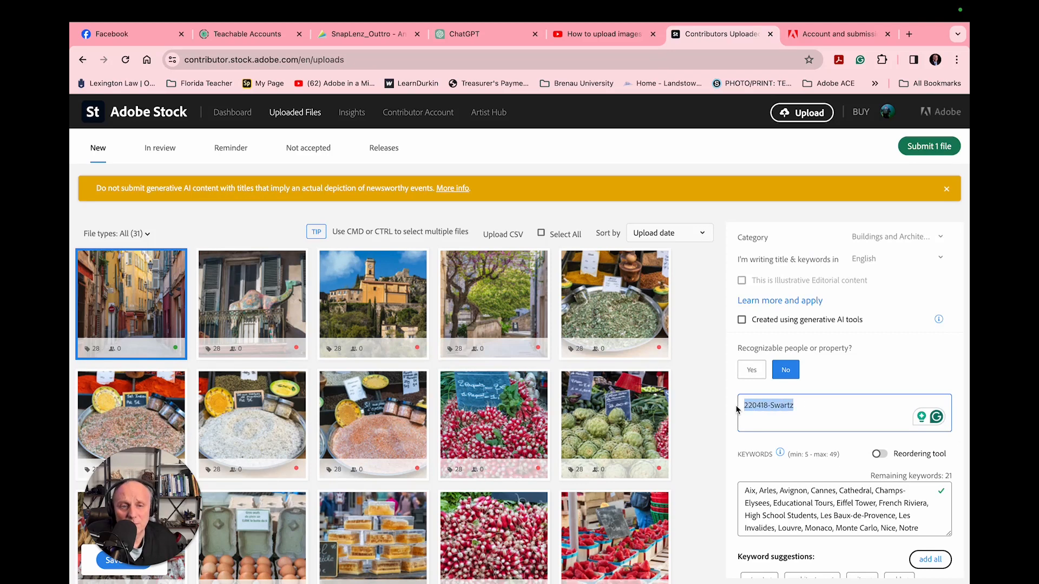
pyautogui.scroll(-2, 817, 443)
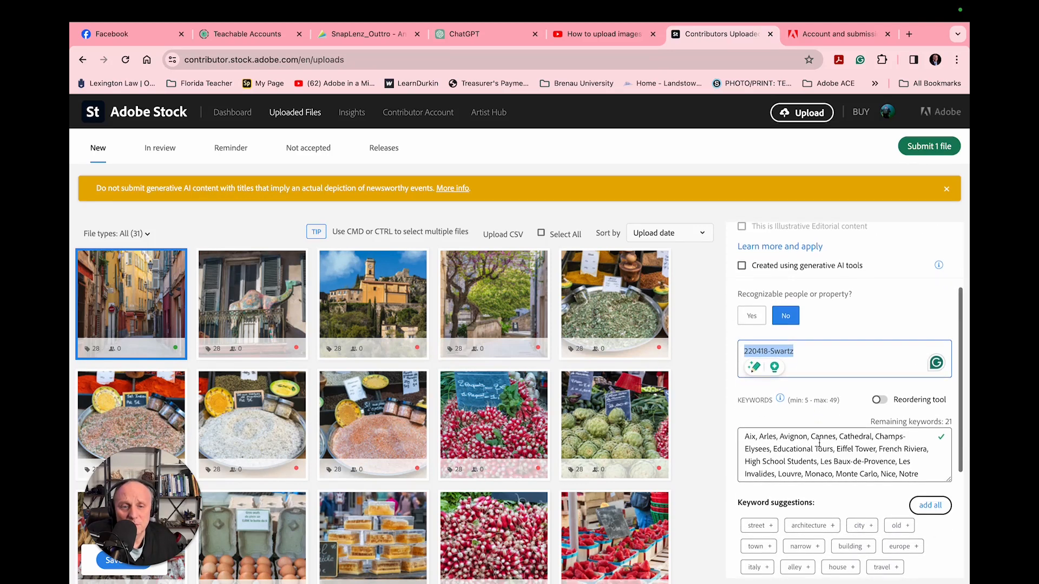
pyautogui.scroll(-2, 818, 442)
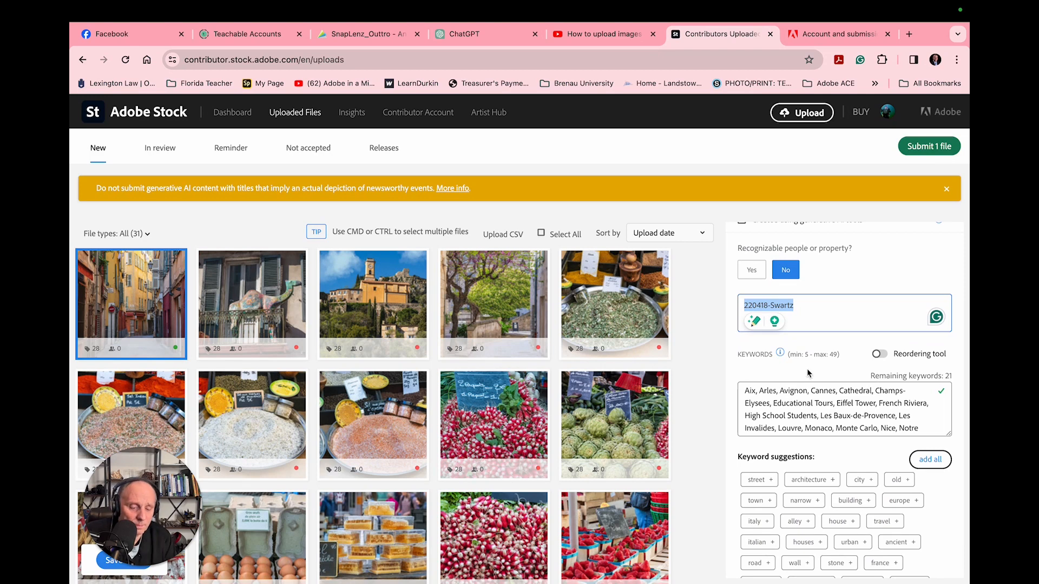
pyautogui.press('BackSpace')
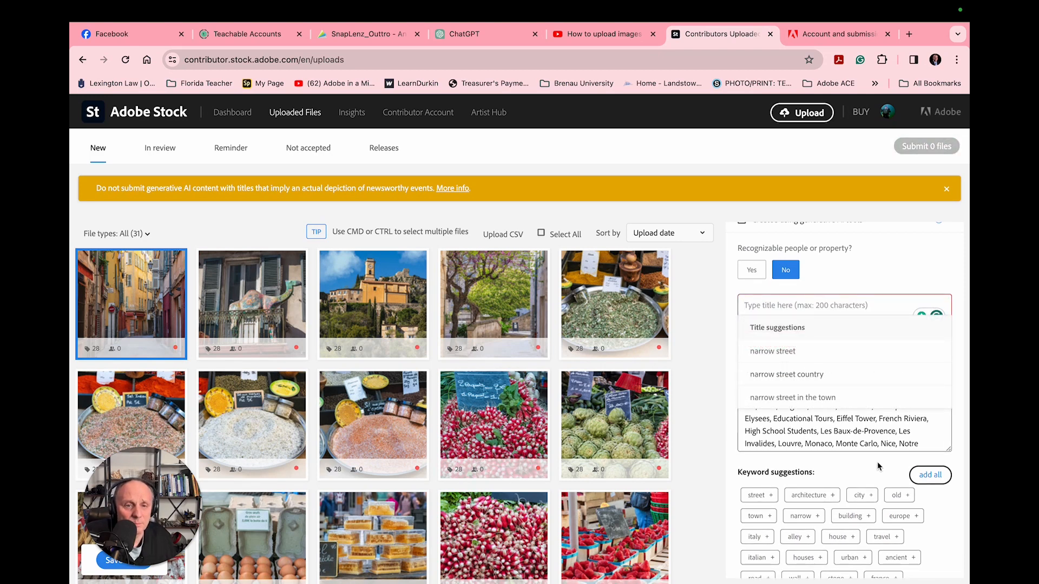
pyautogui.click(782, 308)
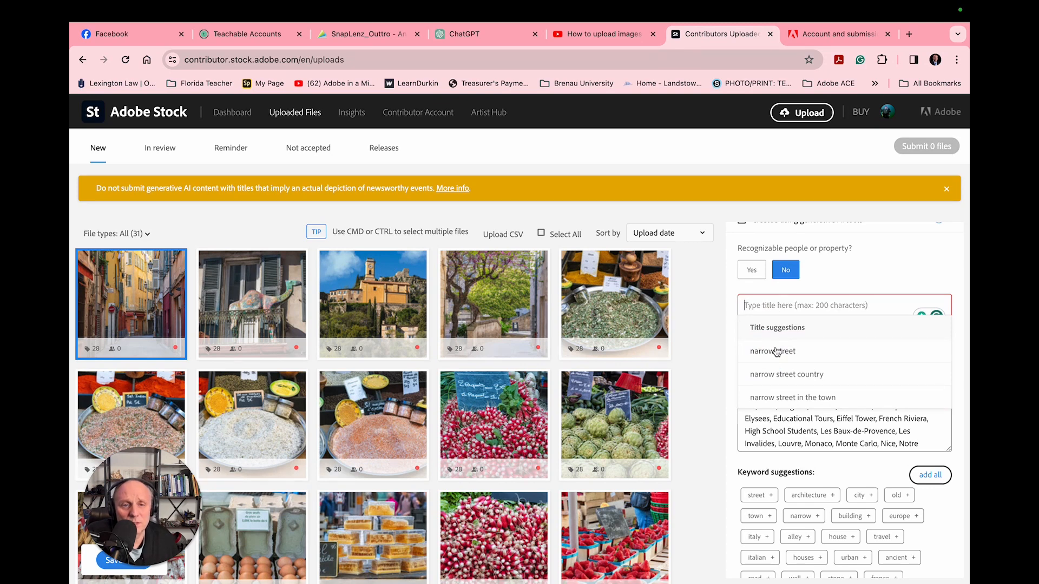
pyautogui.scroll(-1, 777, 374)
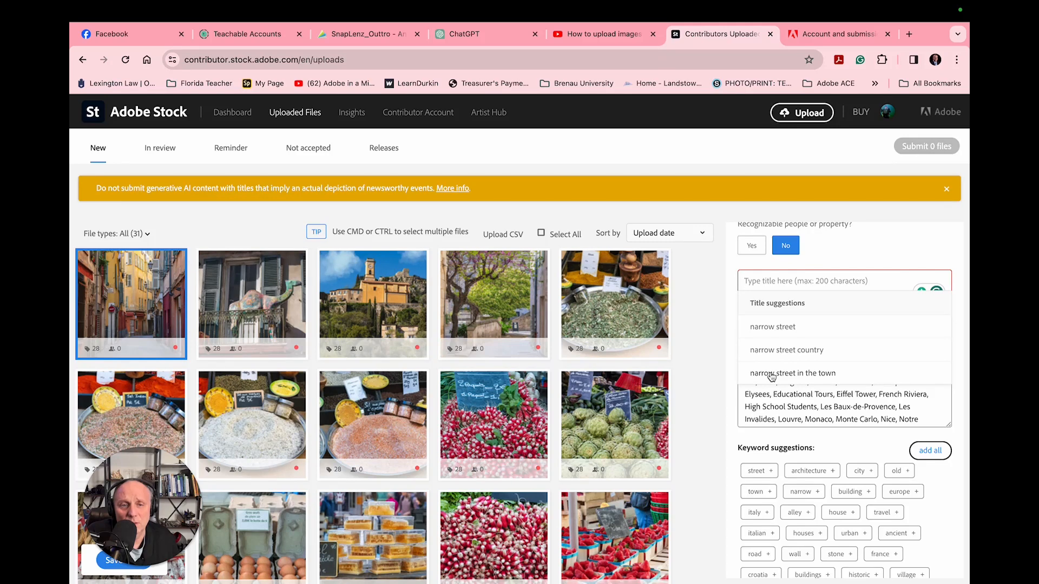
pyautogui.click(771, 373)
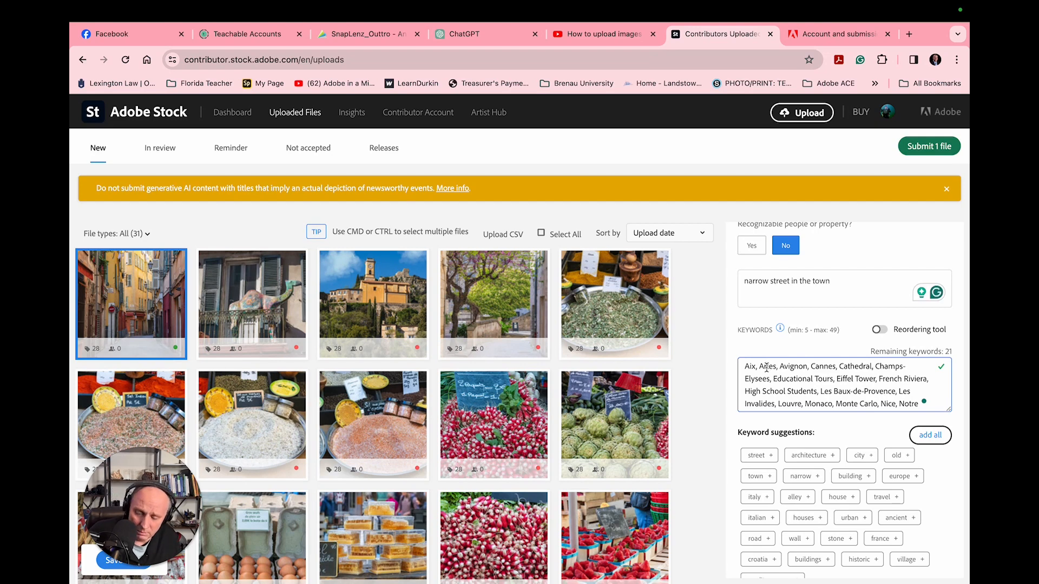
# Clear the photo's existing keywords and add the suggested keywords street, architecture, city, old, europe, building and narrow.
pyautogui.press('super+a')
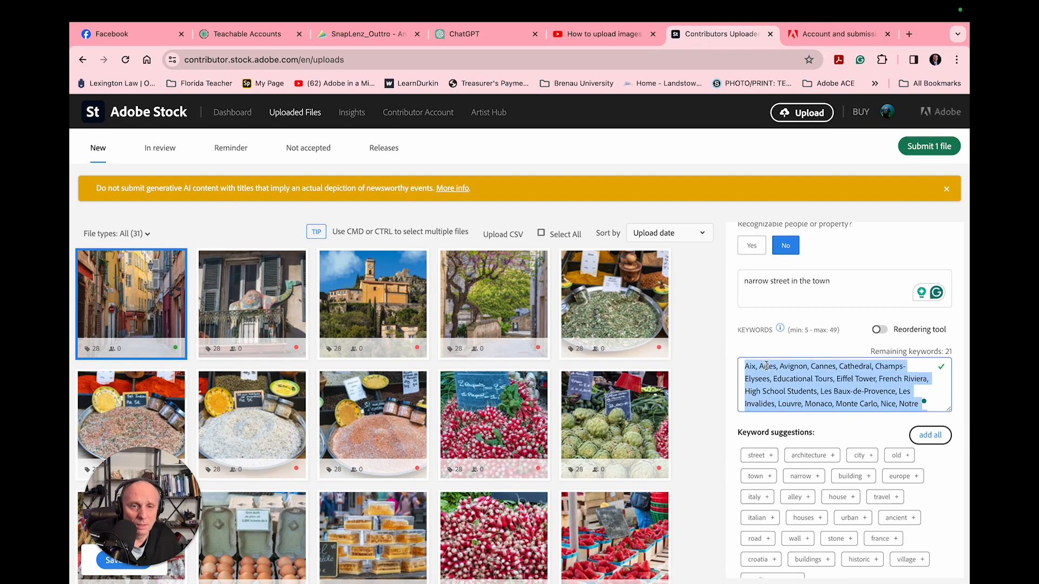
pyautogui.press('BackSpace')
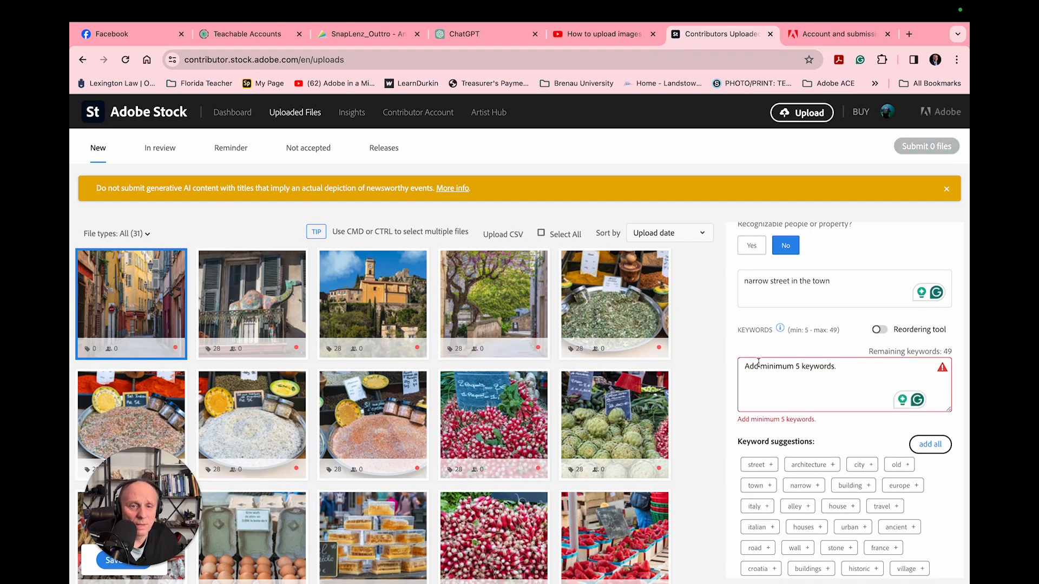
pyautogui.scroll(-1, 778, 433)
pyautogui.click(772, 428)
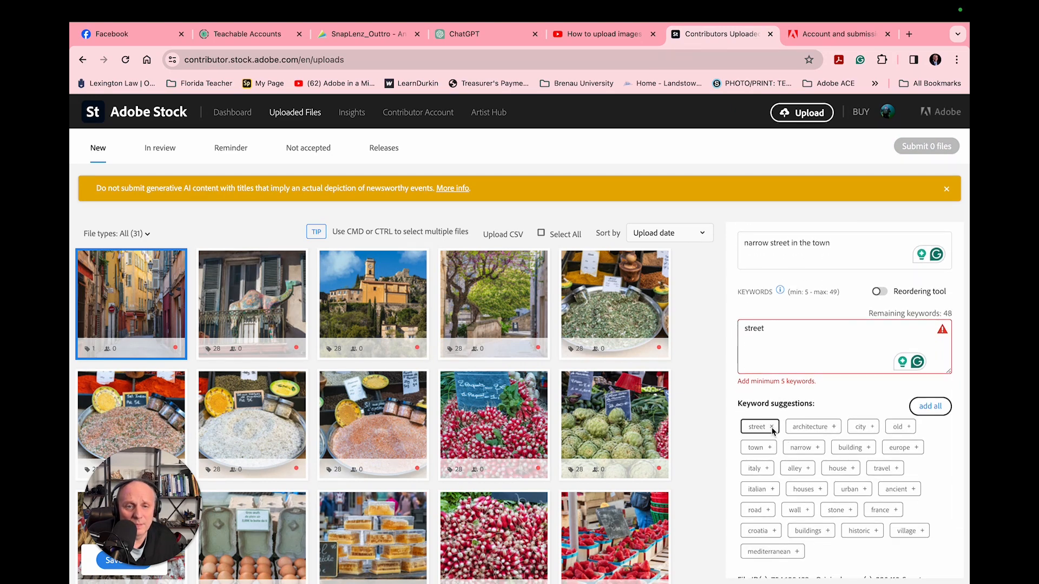
pyautogui.click(810, 427)
pyautogui.click(860, 427)
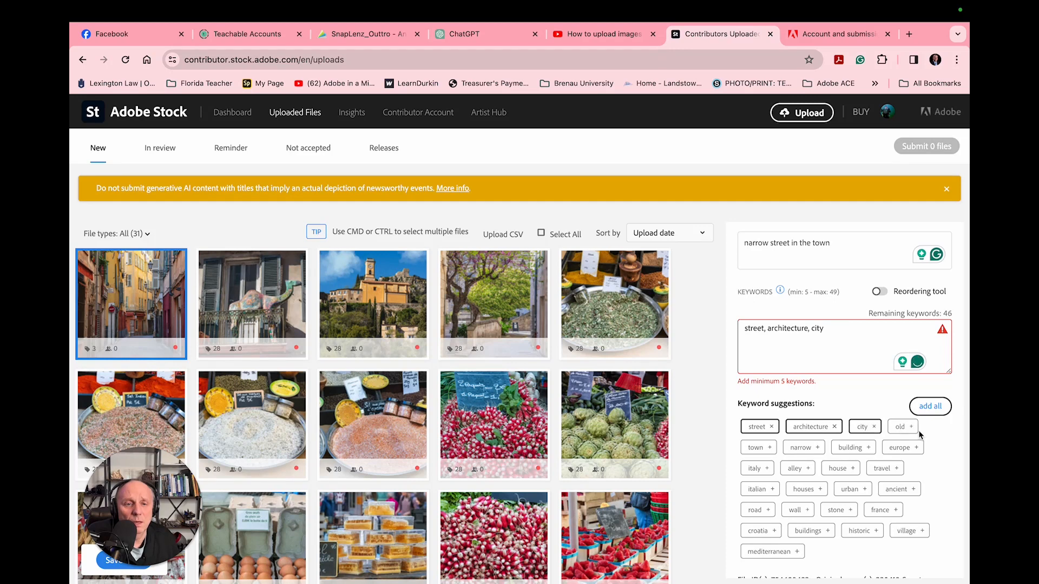
pyautogui.click(903, 428)
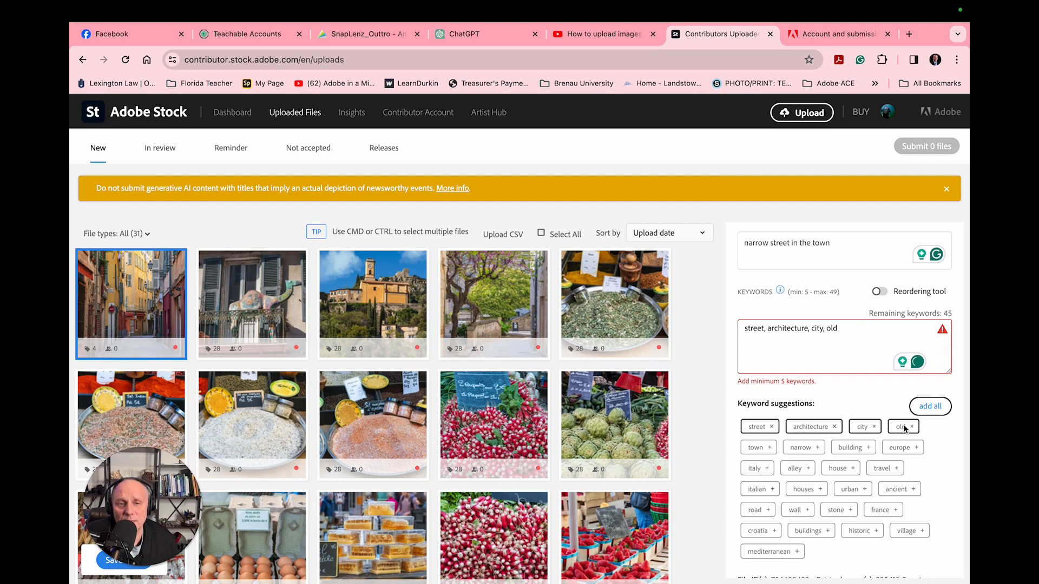
pyautogui.click(902, 449)
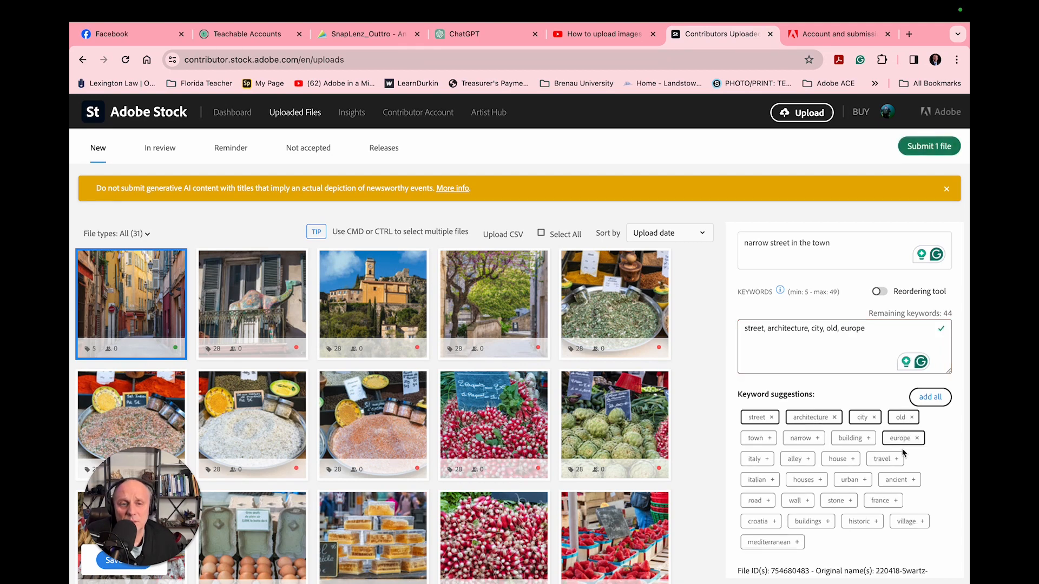
pyautogui.click(854, 441)
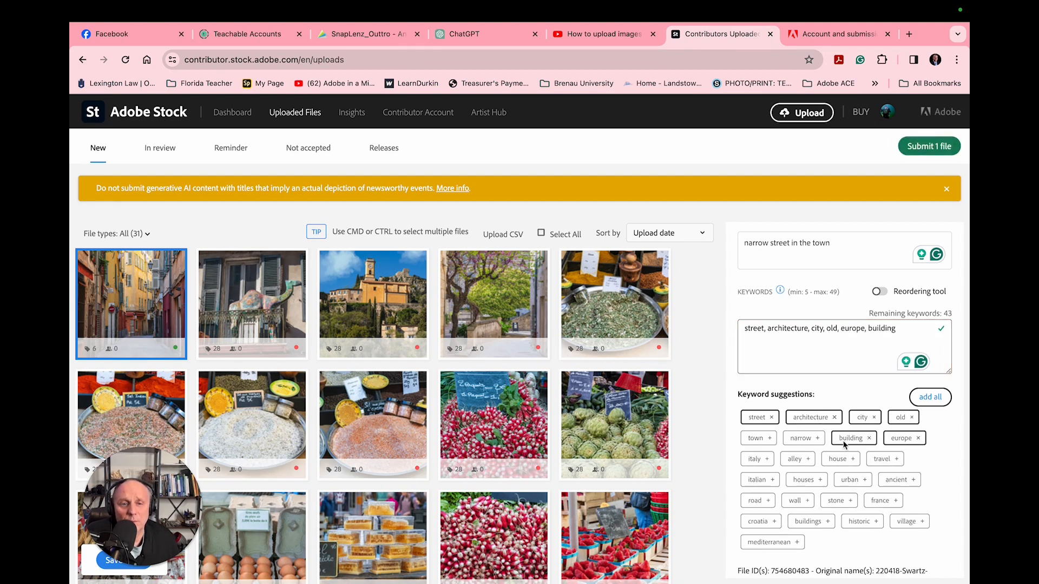
pyautogui.click(809, 441)
# Add the suggested keywords alley, travel, france, historic and buildings to the narrow street photo.
pyautogui.scroll(-1, 761, 455)
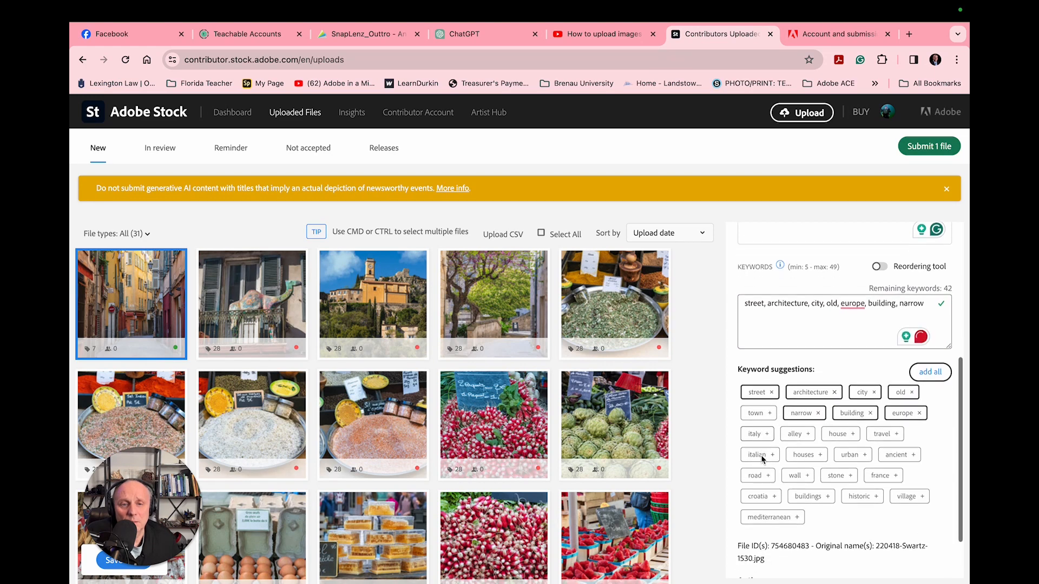
pyautogui.click(799, 437)
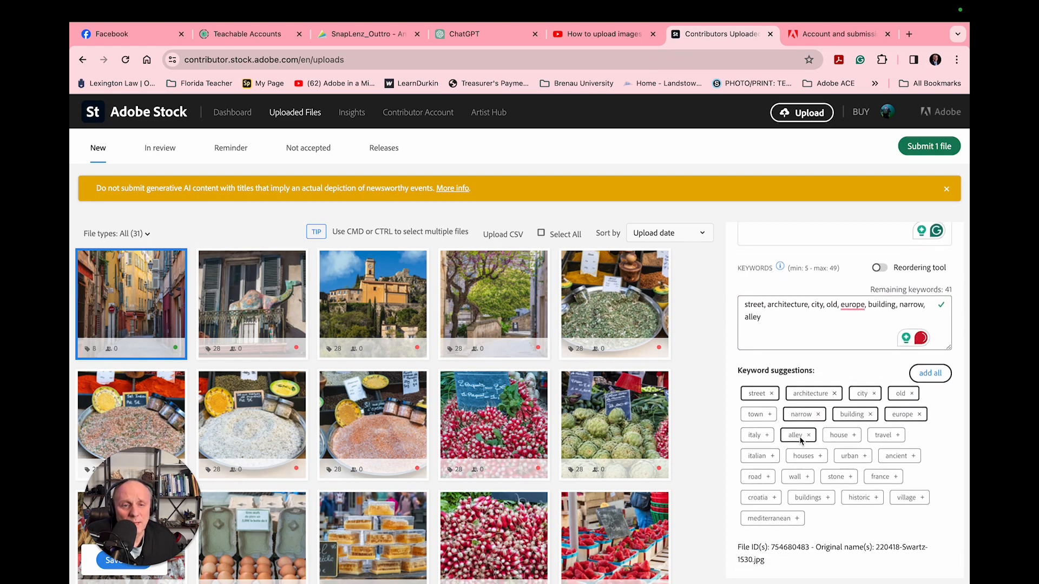
pyautogui.click(893, 439)
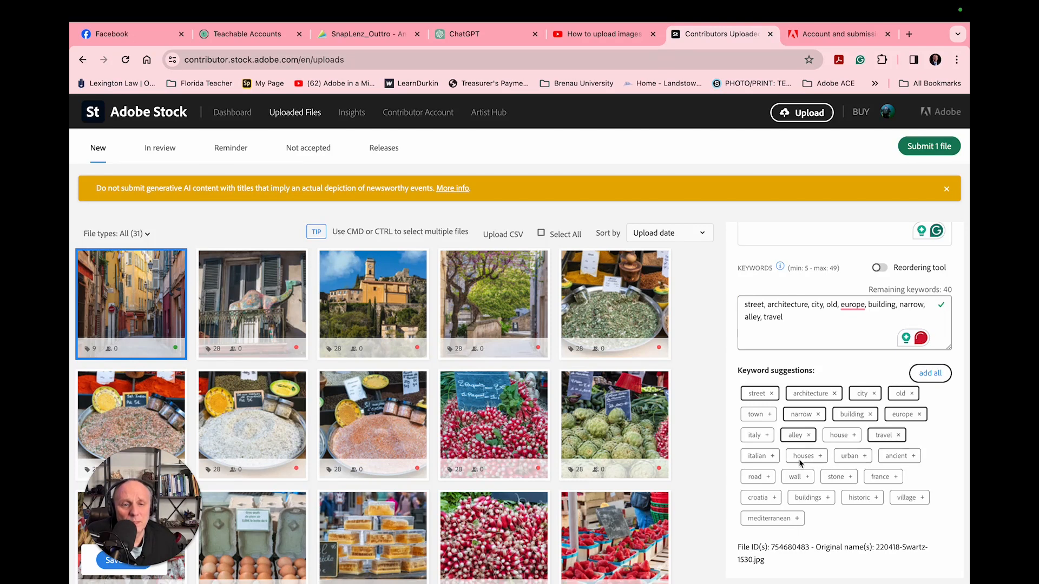
pyautogui.scroll(-1, 757, 459)
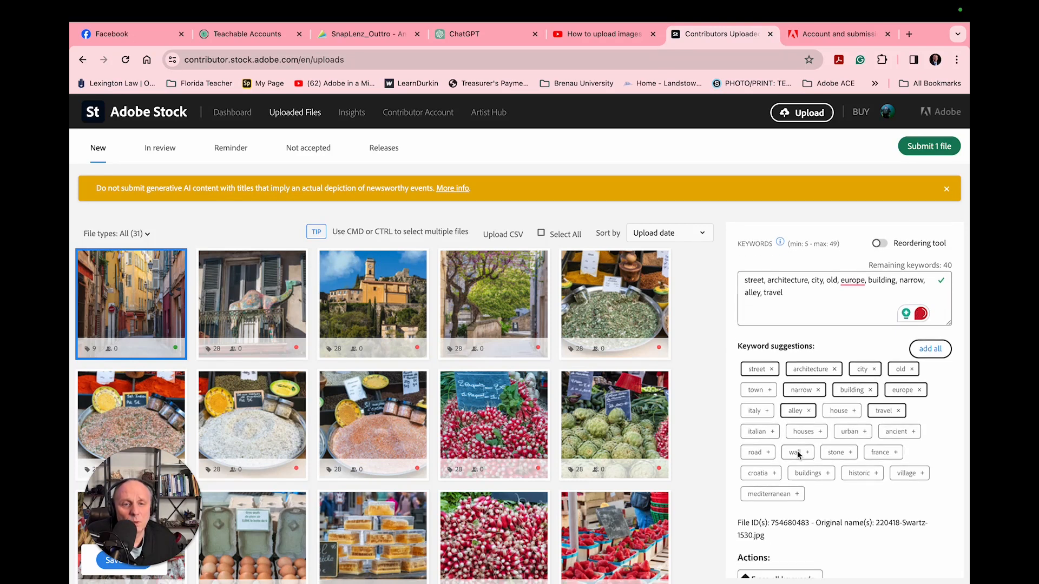
pyautogui.click(880, 454)
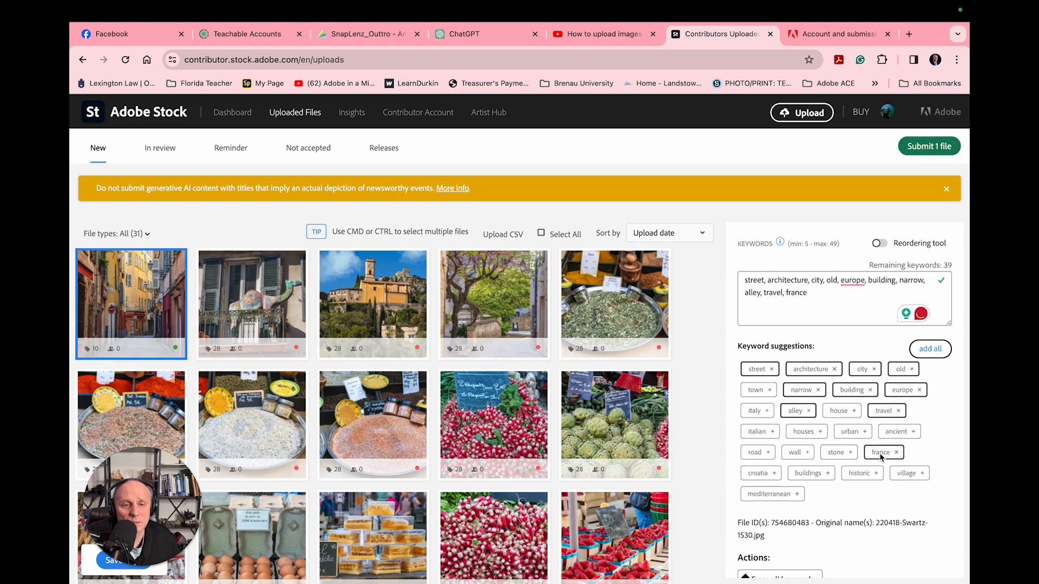
pyautogui.click(859, 474)
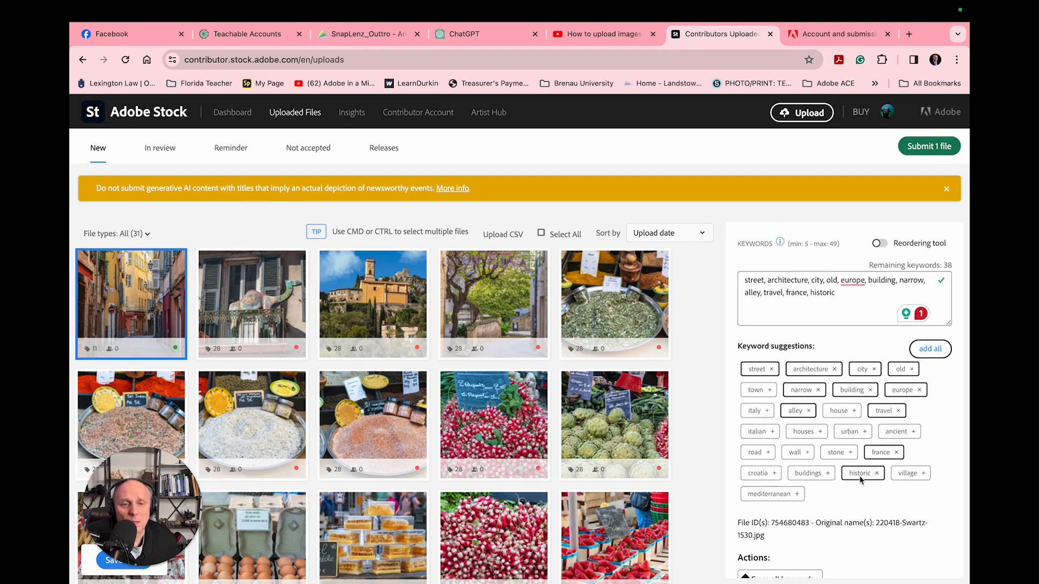
pyautogui.click(808, 474)
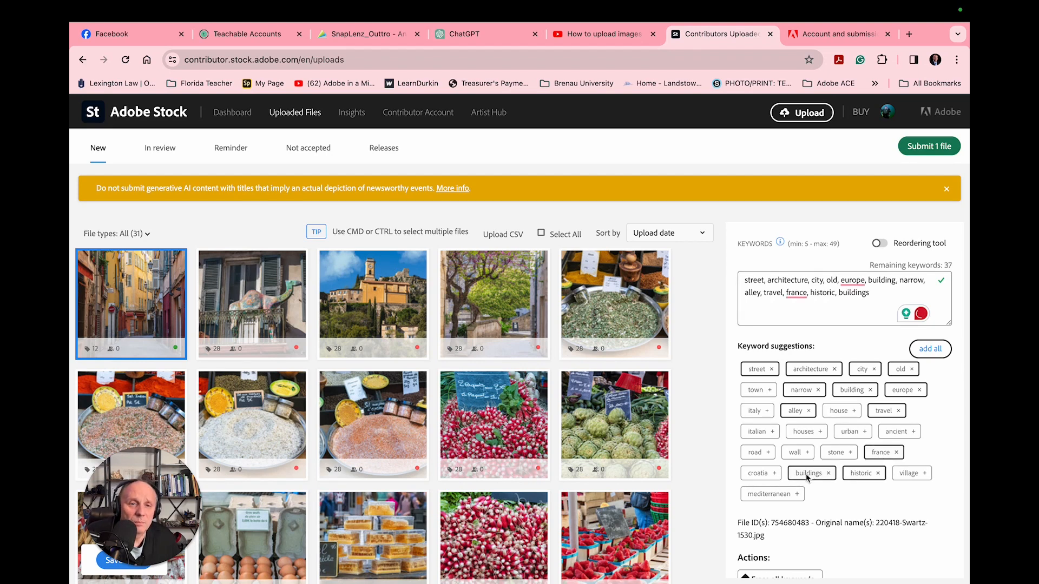
# Correct the flagged keywords by capitalizing "france" as "France" and changing "europe" to "European".
pyautogui.click(797, 293)
pyautogui.click(803, 326)
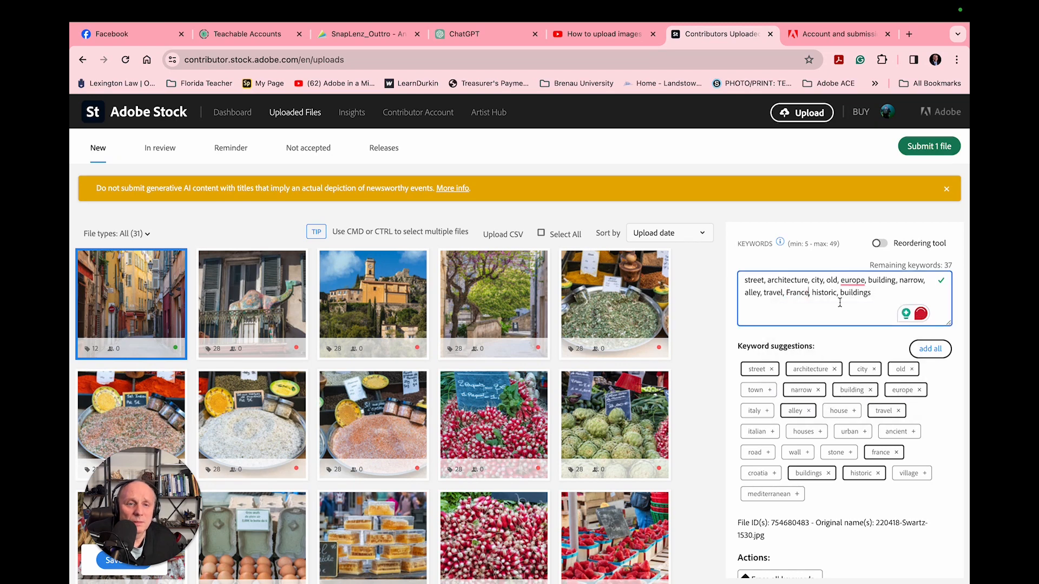
pyautogui.click(852, 281)
pyautogui.click(853, 310)
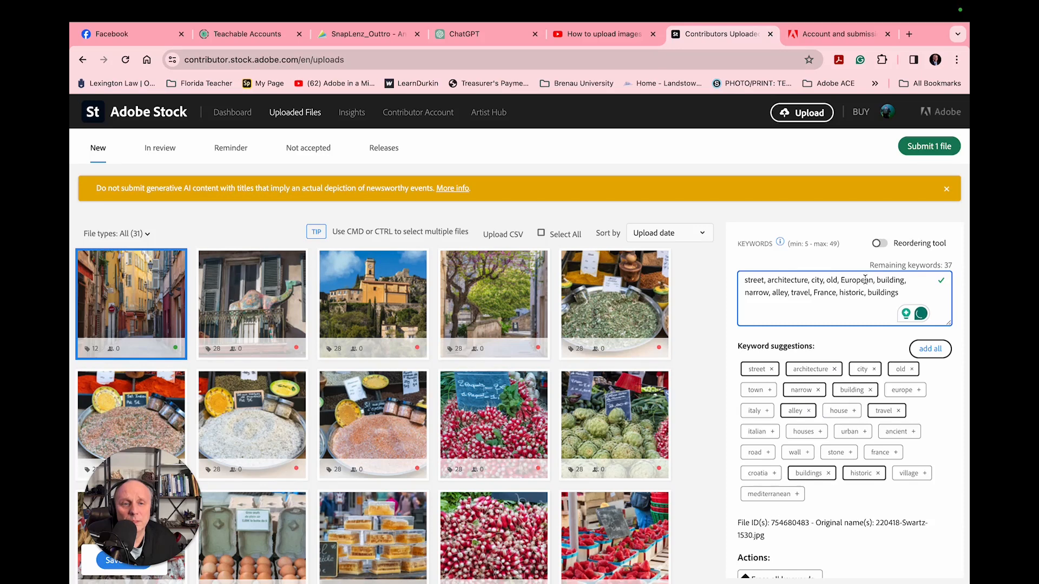
# Change the keyword "European" to "Europe" for the narrow street photo.
pyautogui.press('BackSpace')
pyautogui.press('BackSpace')
pyautogui.press('BackSpace')
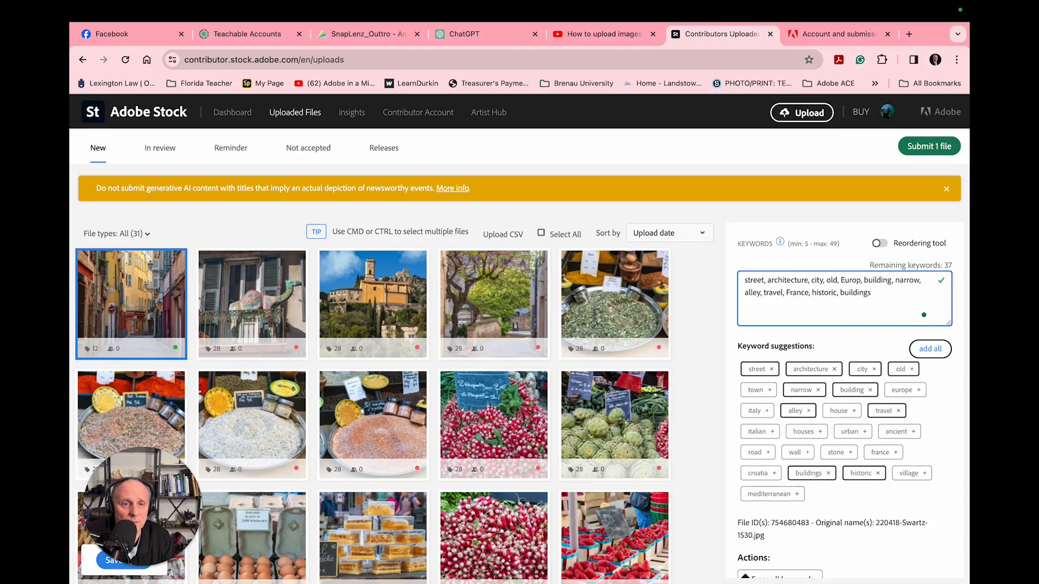
pyautogui.write('e')
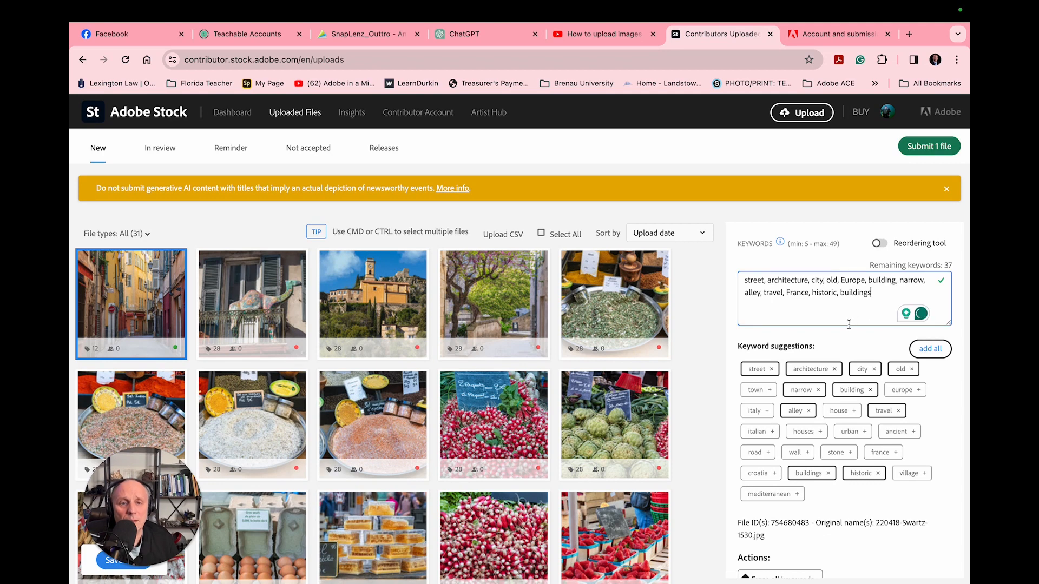
# Append ". yellow building" after the last keyword, "buildings", in the street photo's keyword list.
pyautogui.scroll(-1, 790, 414)
pyautogui.scroll(-2, 789, 413)
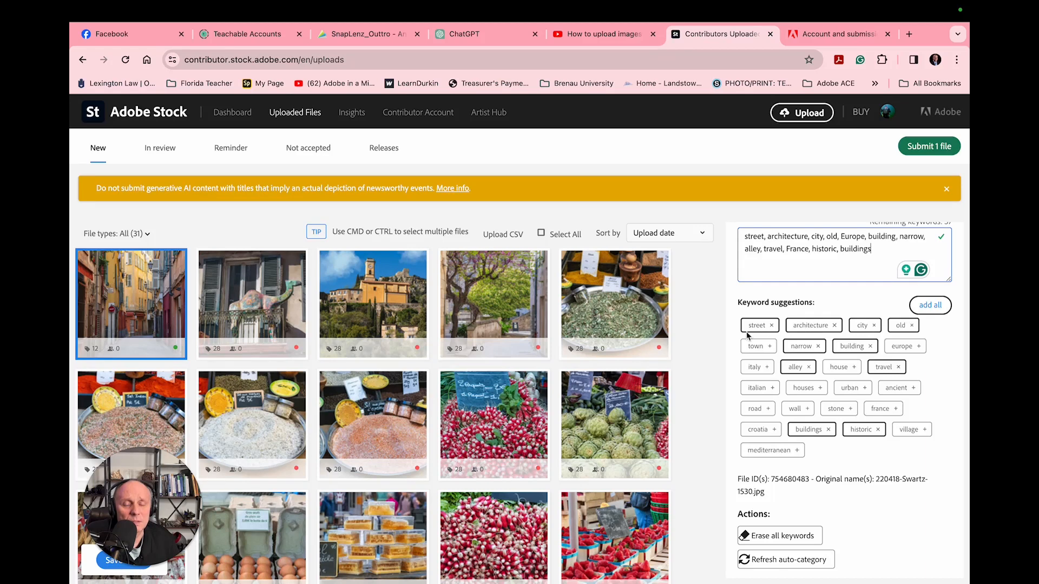
pyautogui.moveTo(153, 312)
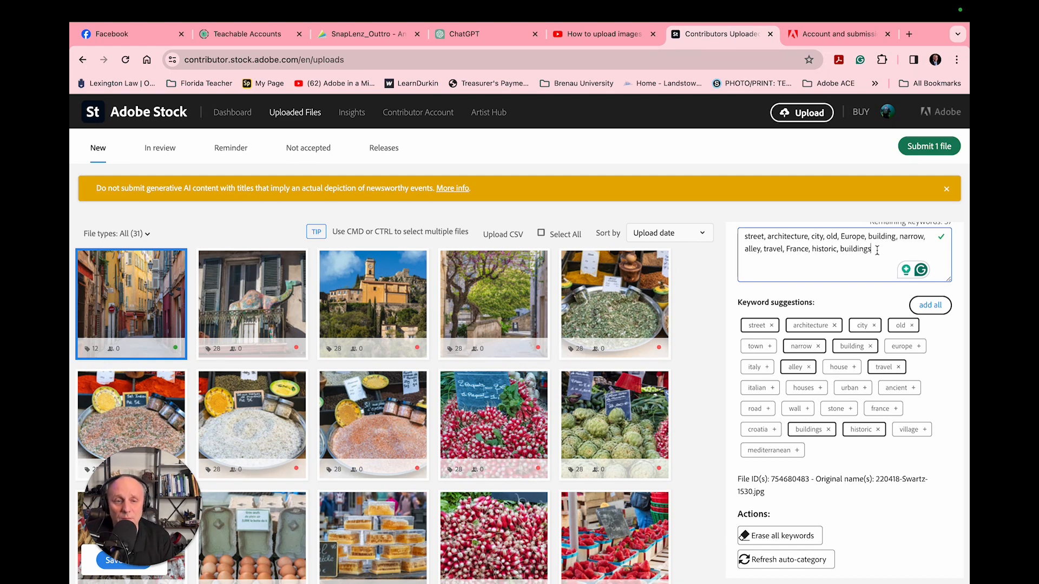
pyautogui.write('.')
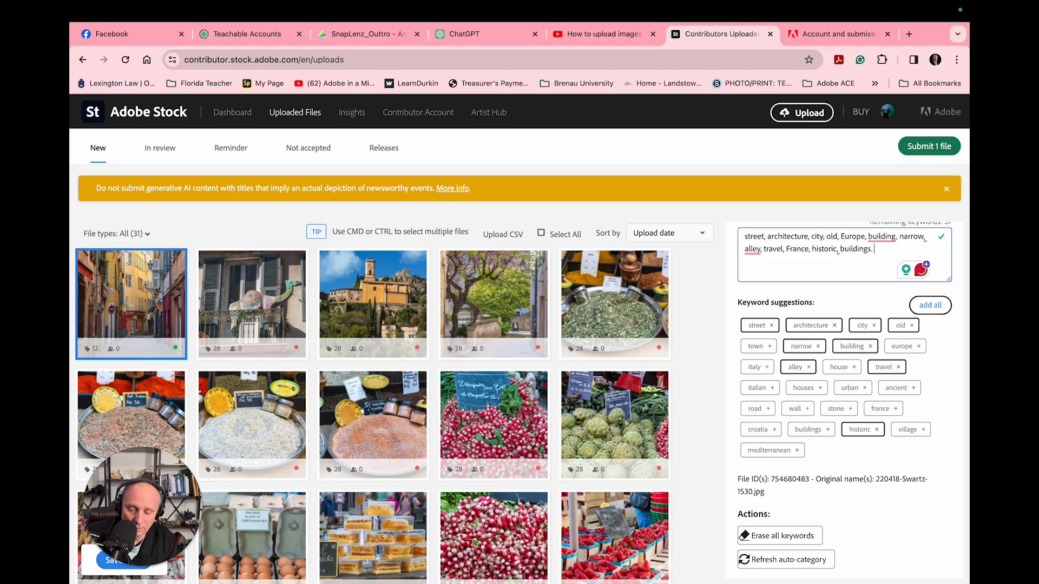
pyautogui.write(' yellow ')
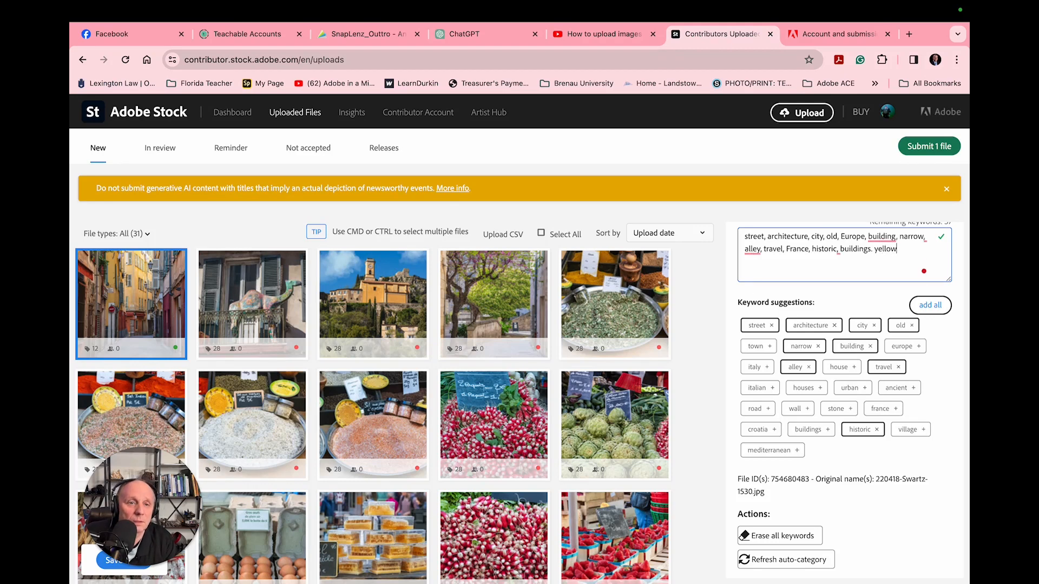
pyautogui.write('buildin')
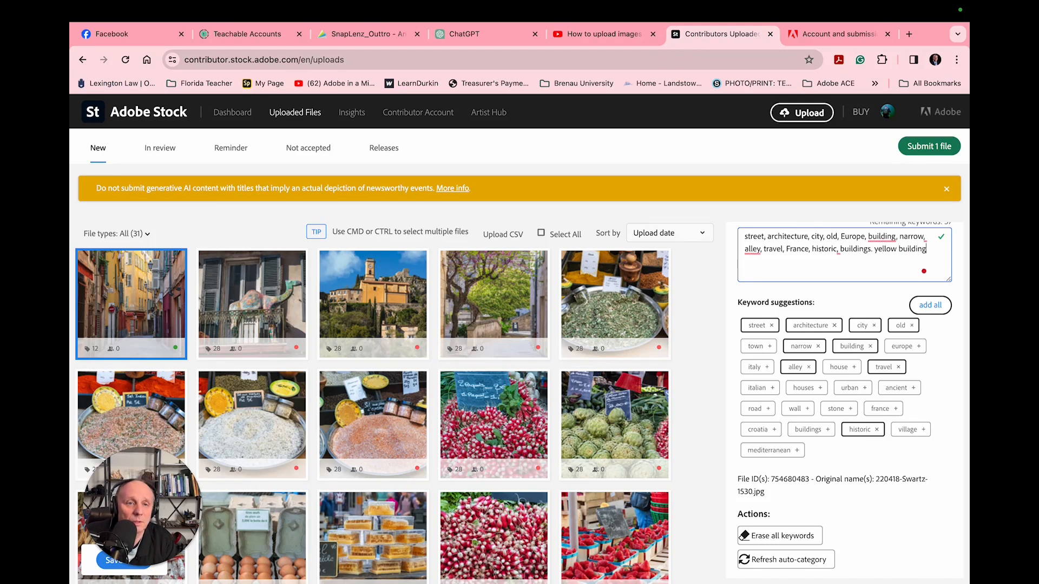
pyautogui.write('g')
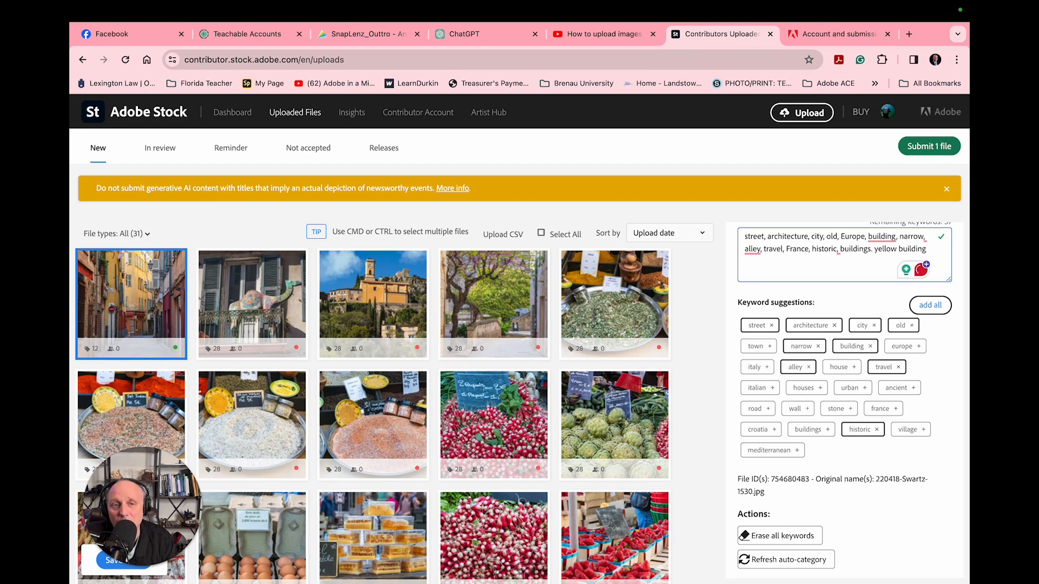
pyautogui.write(', nice')
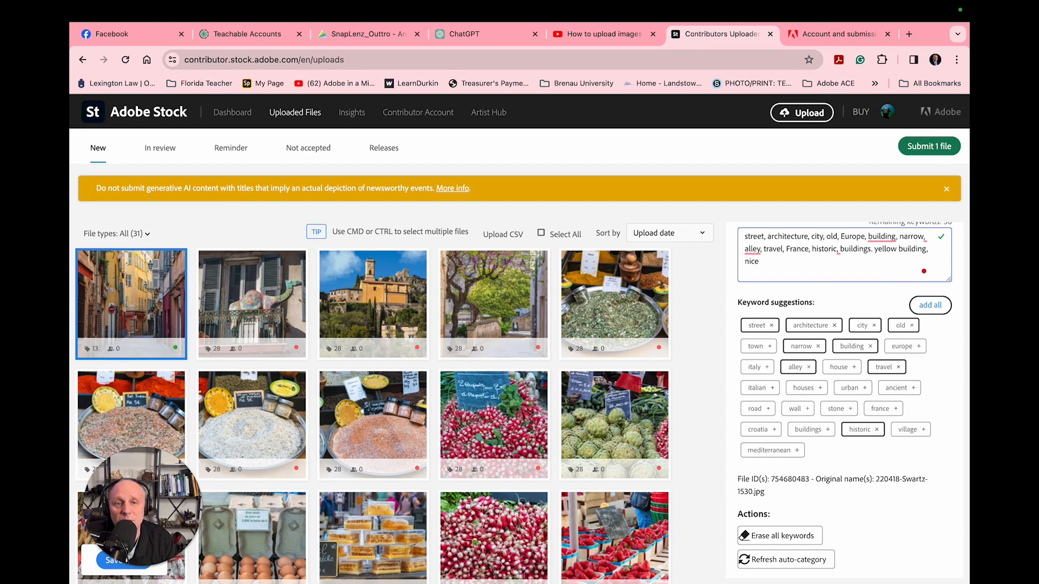
# Add the capitalized place name "Nice" as a keyword after "yellow building".
pyautogui.press('BackSpace')
pyautogui.press('BackSpace')
pyautogui.press('BackSpace')
pyautogui.press('BackSpace')
pyautogui.write('Ni')
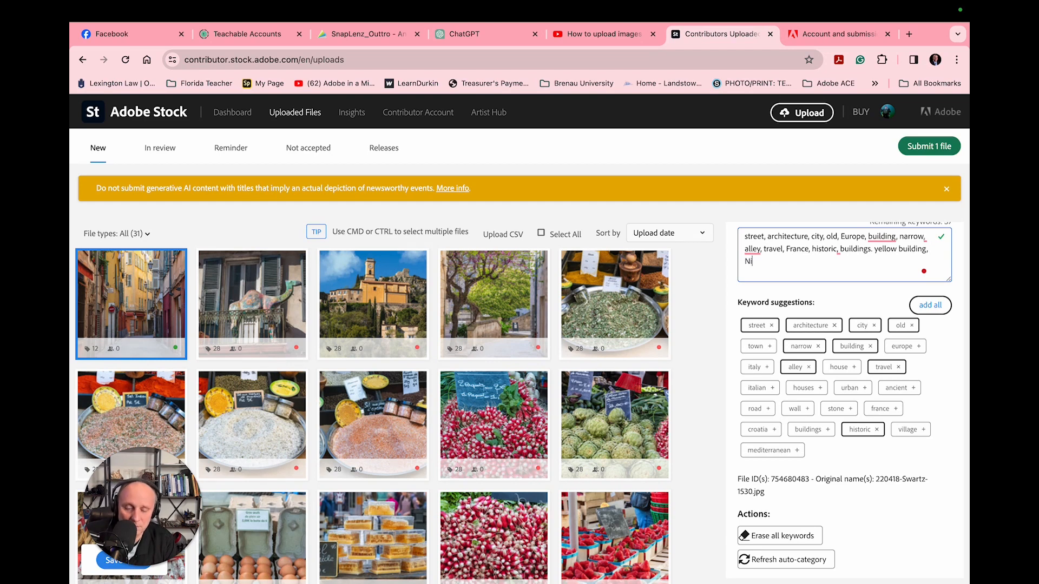
pyautogui.write('ce, Fri')
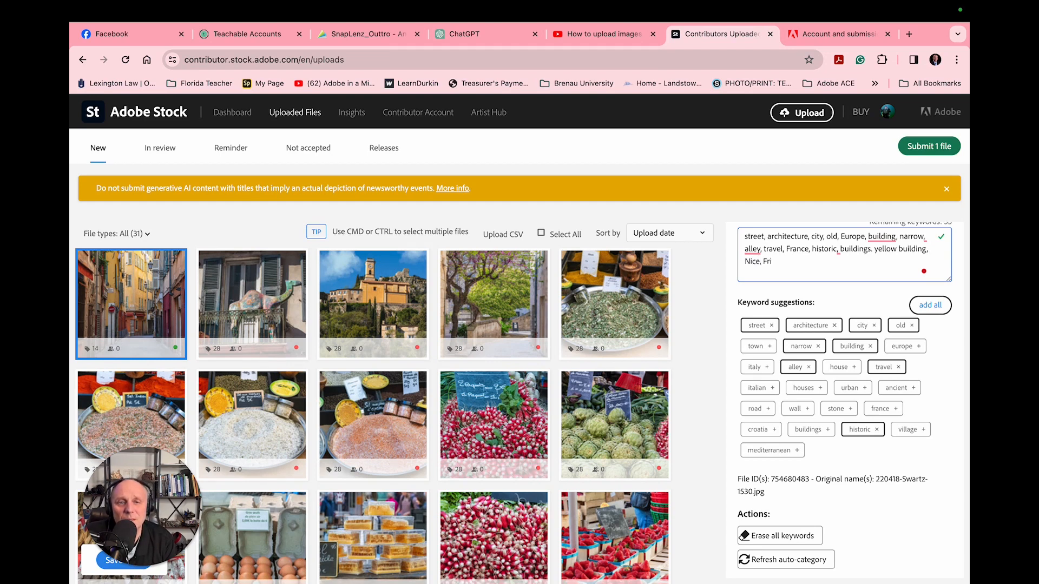
pyautogui.press('BackSpace')
pyautogui.write('ace')
pyautogui.press('BackSpace')
pyautogui.press('BackSpace')
pyautogui.write('nce')
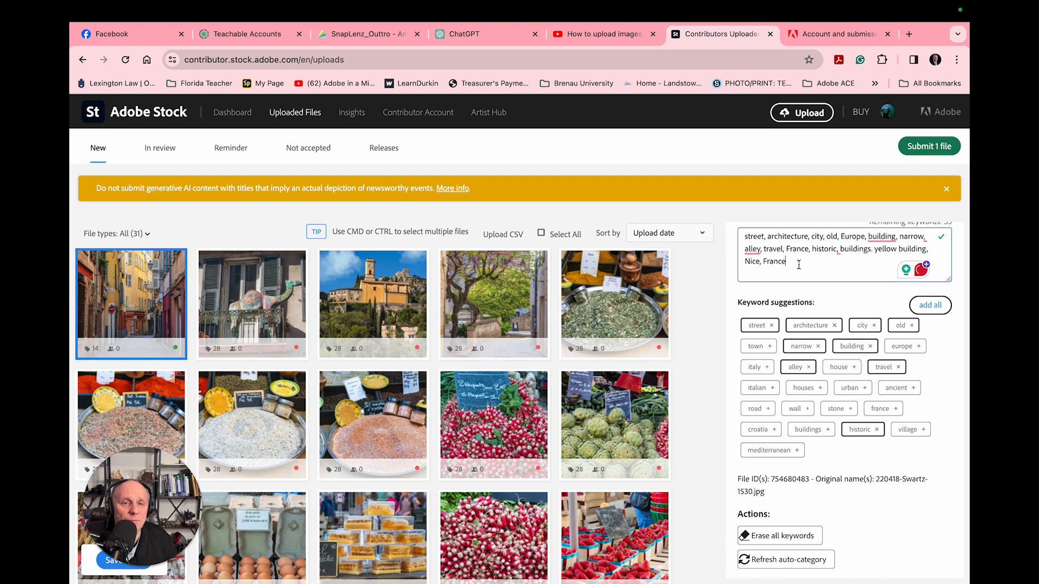
pyautogui.press('BackSpace')
pyautogui.press('BackSpace')
pyautogui.press('BackSpace')
pyautogui.press('BackSpace')
pyautogui.press('BackSpace')
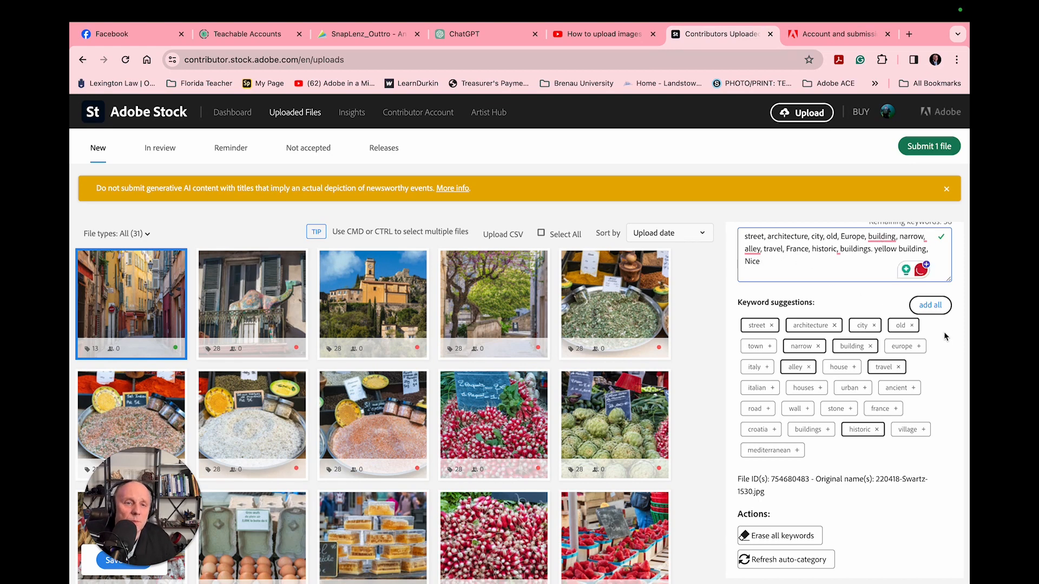
# Add the suggested keyword europe and dismiss the capitalization correction offered for it.
pyautogui.click(907, 347)
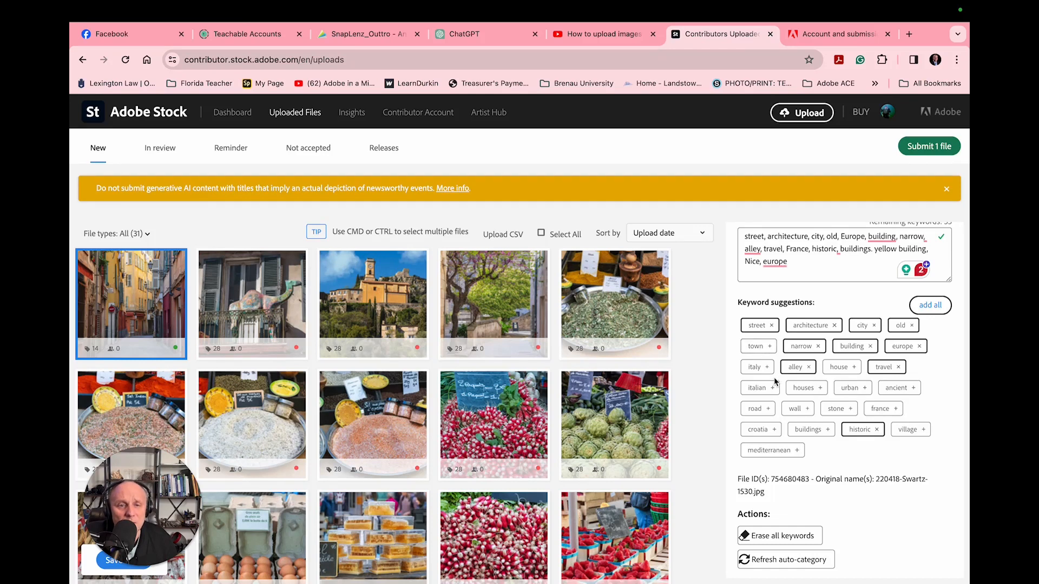
pyautogui.scroll(-1, 774, 377)
pyautogui.moveTo(775, 232)
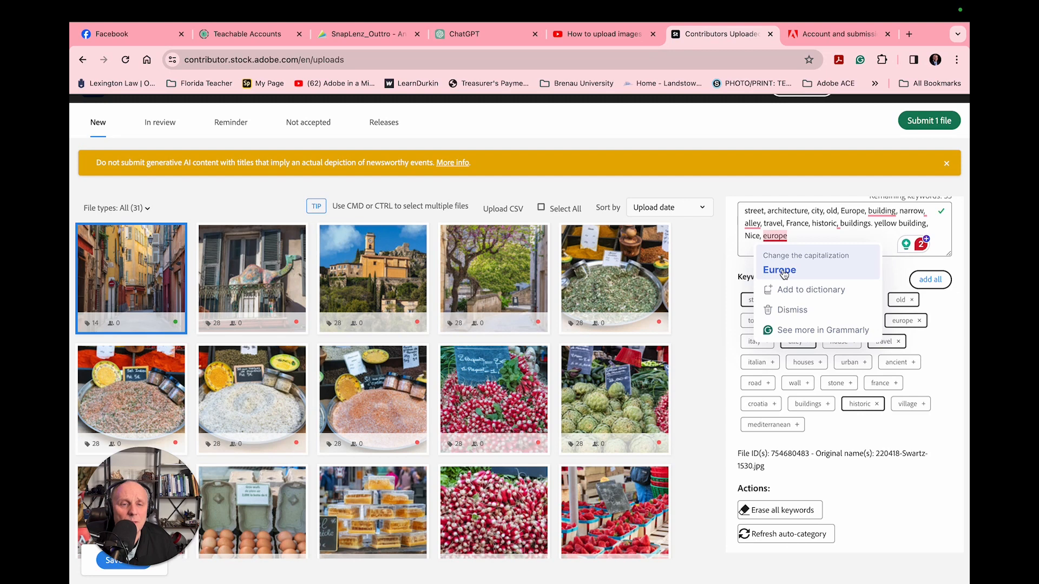
pyautogui.click(785, 311)
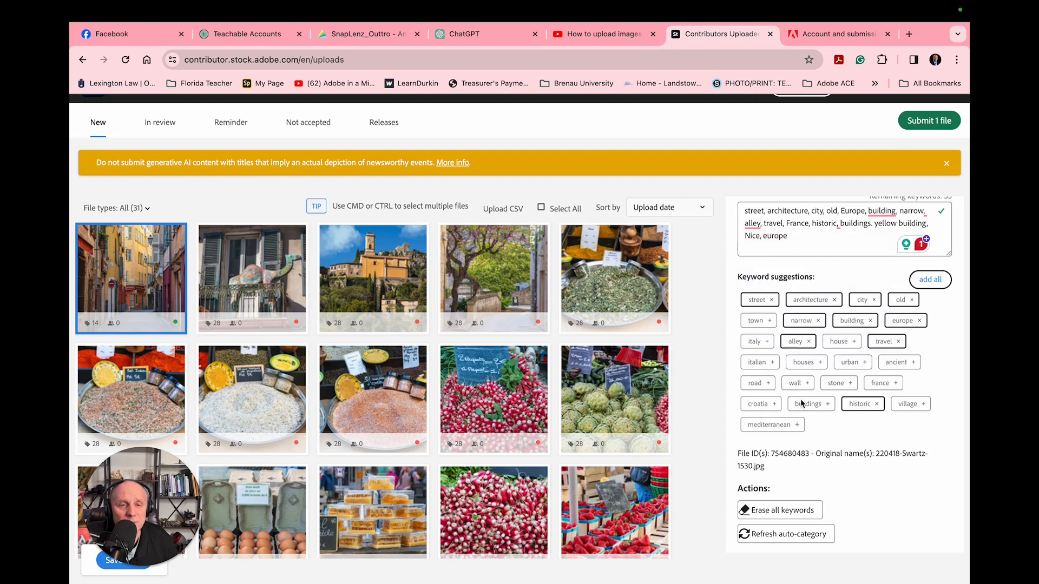
pyautogui.scroll(-1, 876, 444)
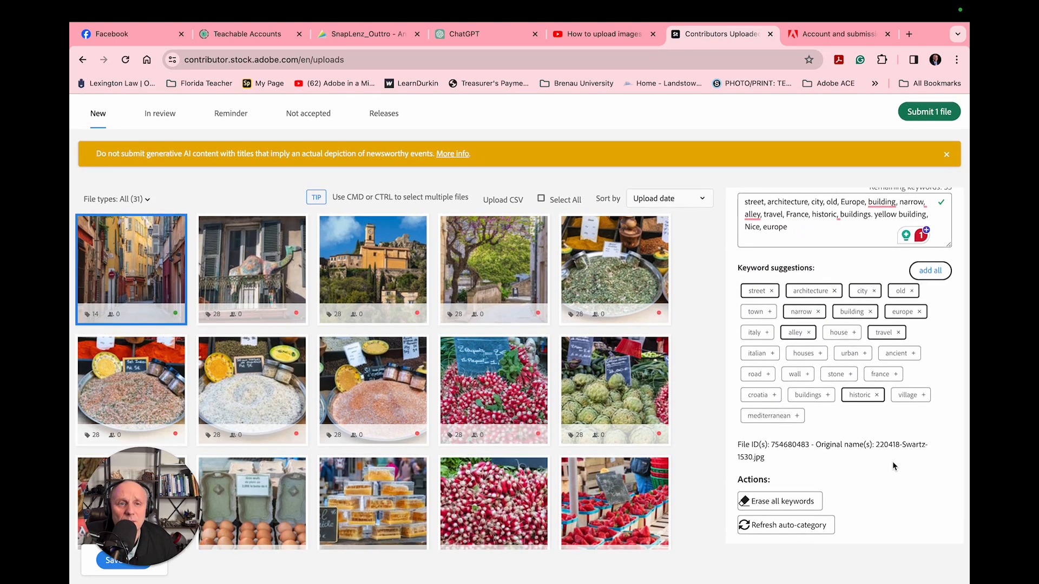
# Add the suggested keywords town, house, urban and houses to the street photo.
pyautogui.moveTo(146, 280)
pyautogui.moveTo(349, 284)
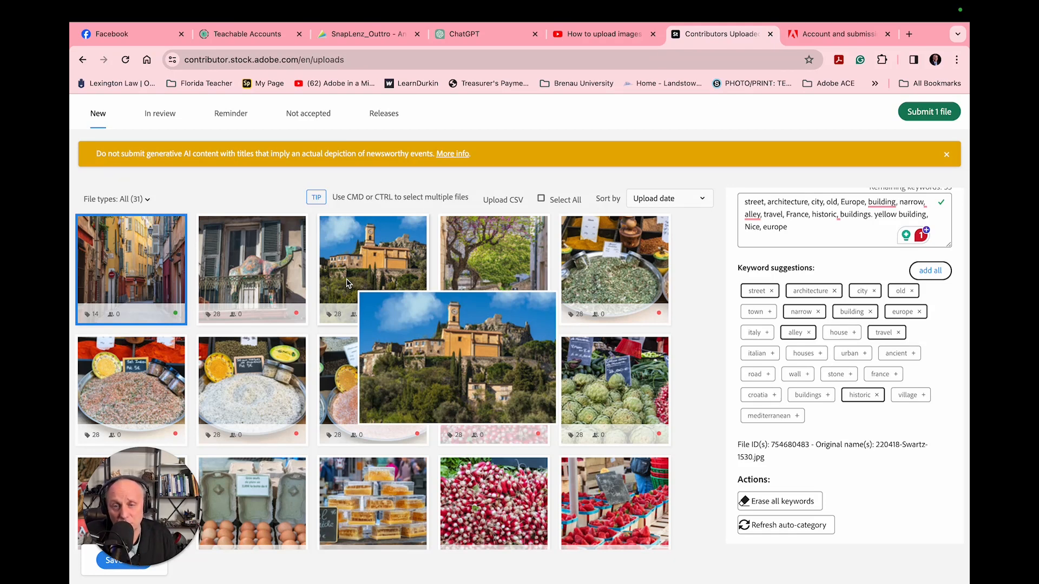
pyautogui.click(754, 314)
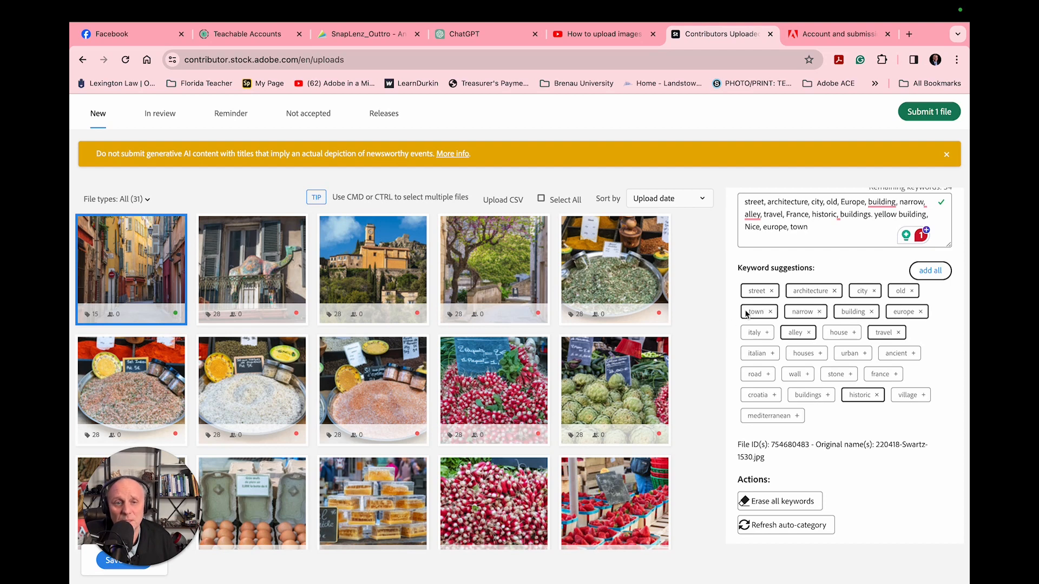
pyautogui.click(837, 334)
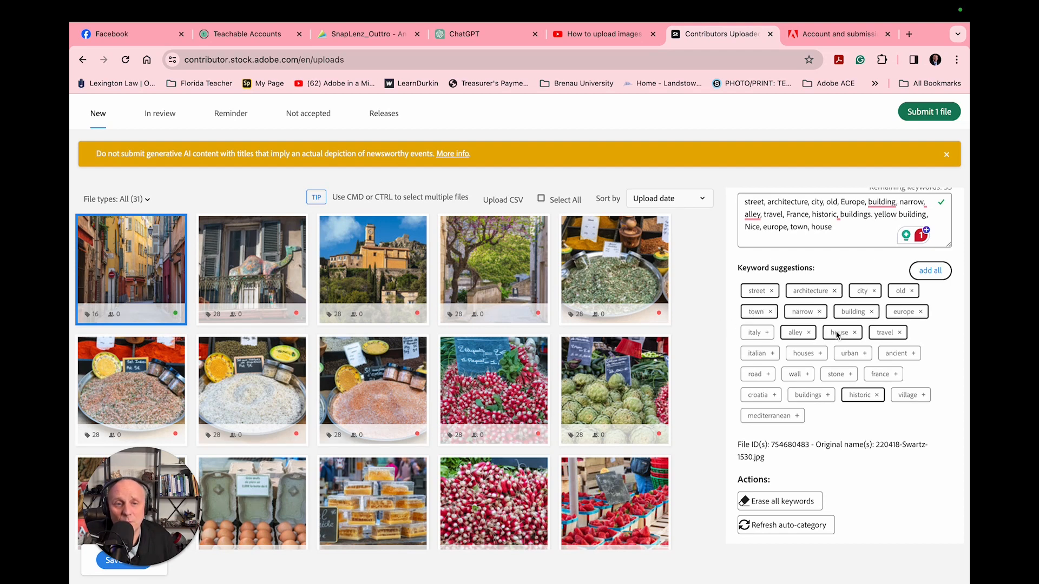
pyautogui.click(853, 355)
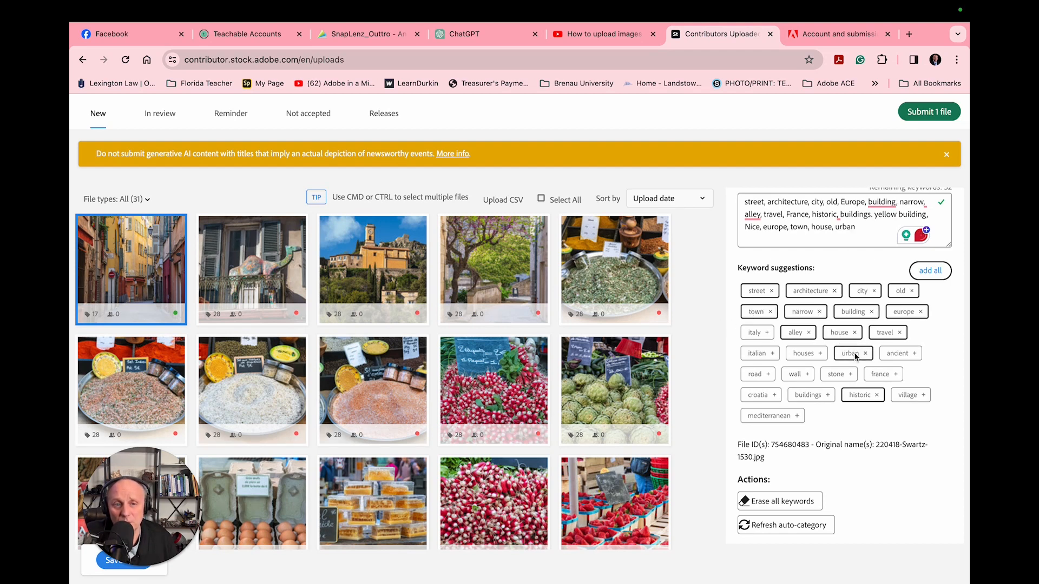
pyautogui.click(804, 354)
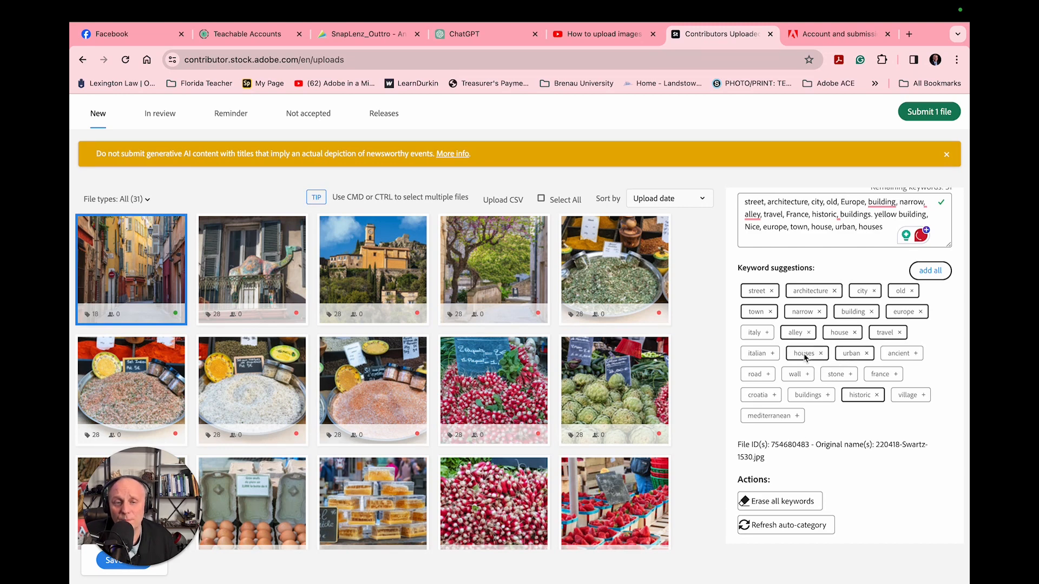
# Add the suggested keywords ancient, stone, road, buildings and village to the street photo.
pyautogui.click(895, 356)
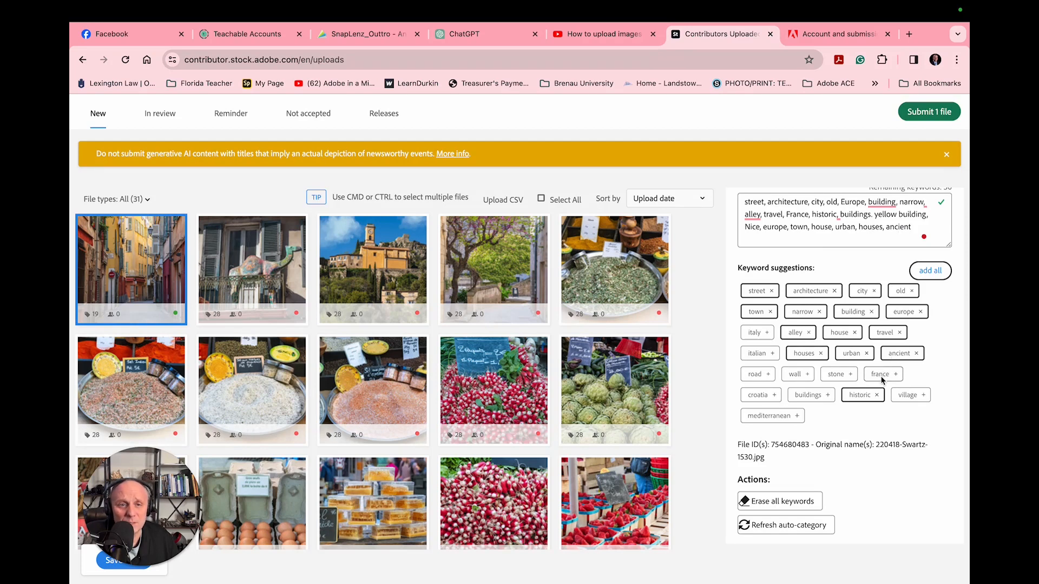
pyautogui.click(839, 375)
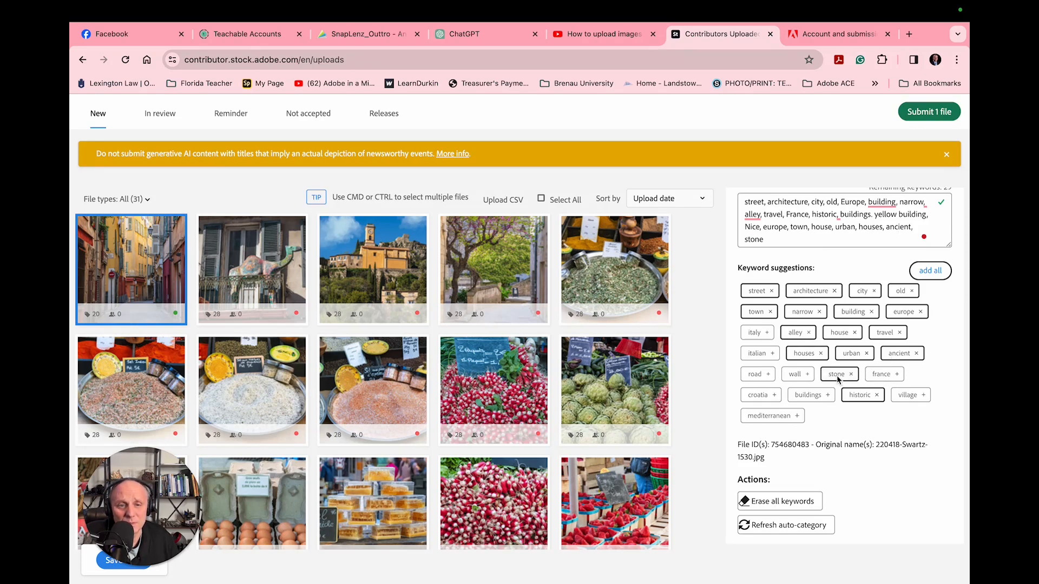
pyautogui.click(749, 374)
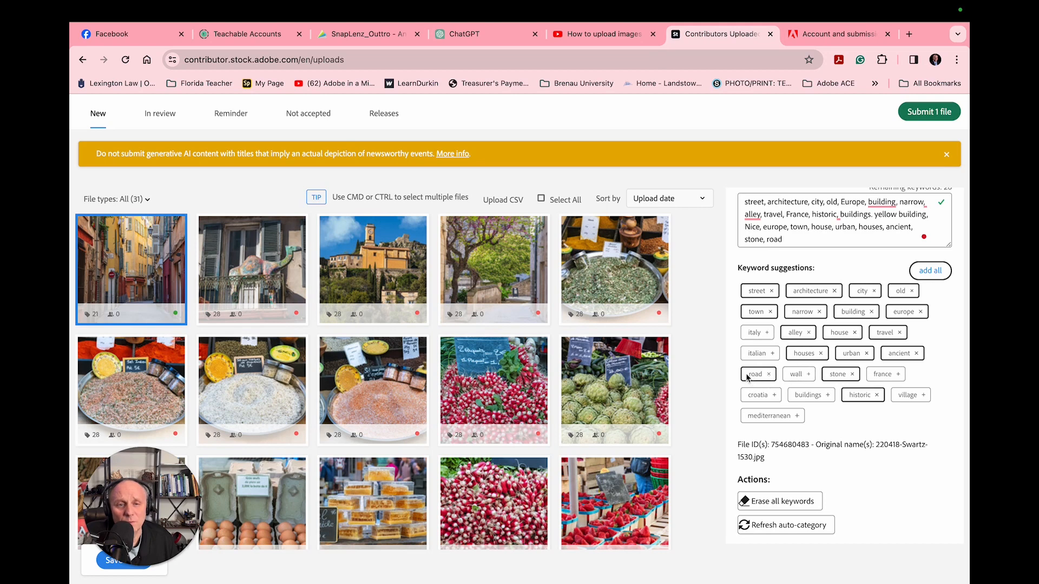
pyautogui.click(803, 396)
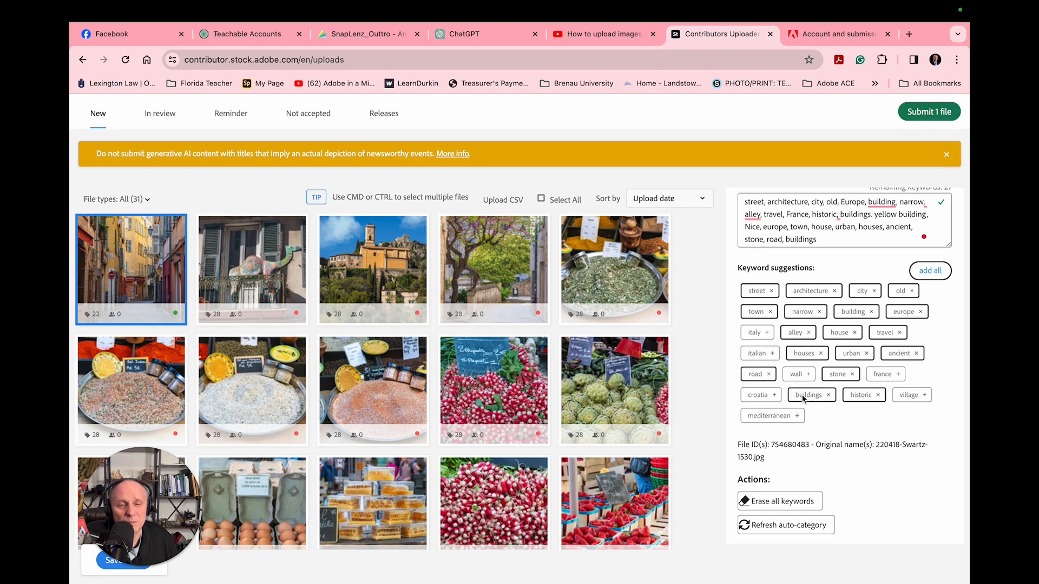
pyautogui.click(909, 396)
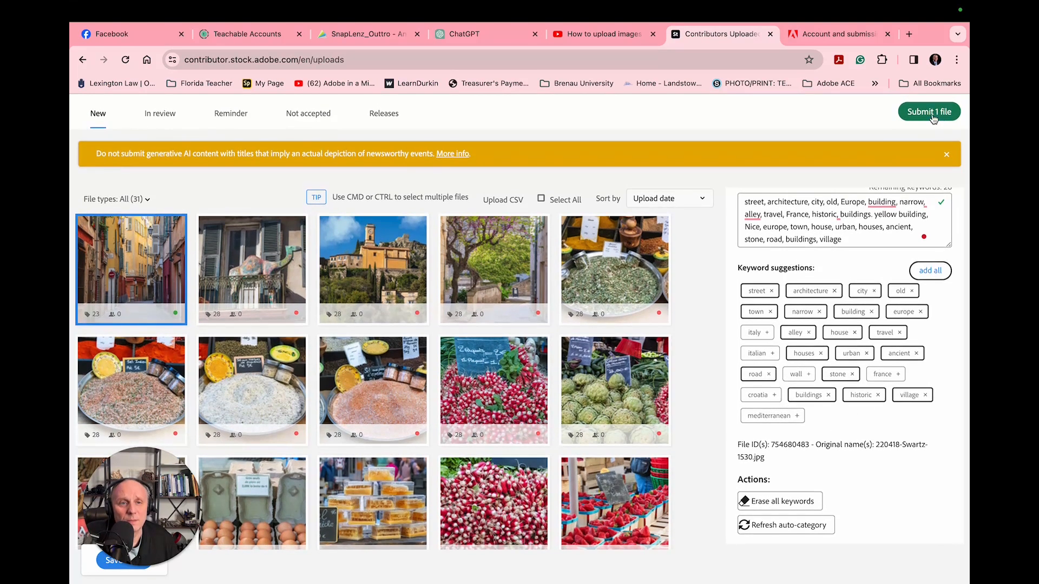
# Start submitting the completed file and accept both the submission guidelines and the account suspension terms.
pyautogui.click(927, 113)
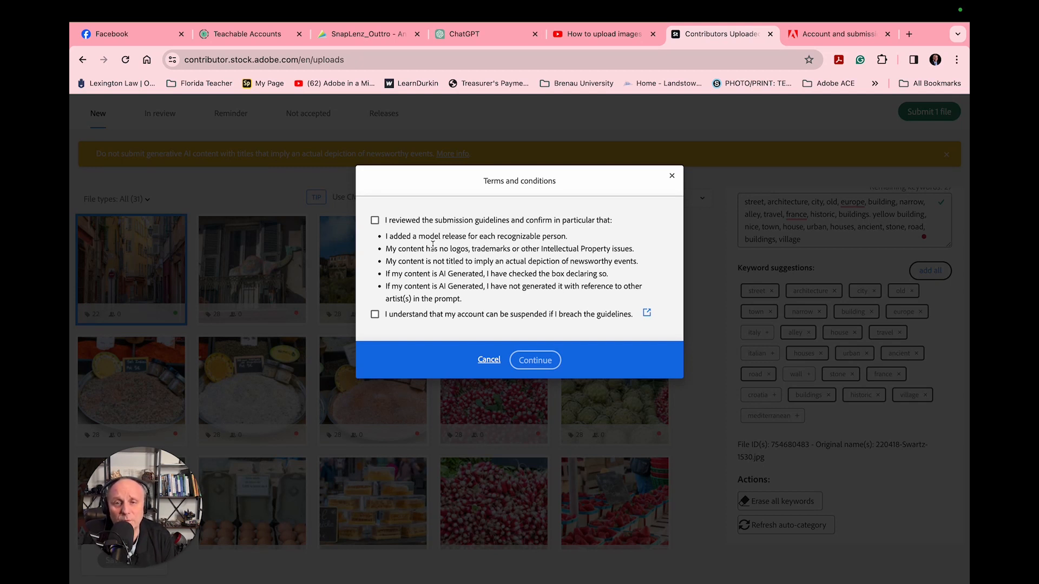
pyautogui.click(375, 221)
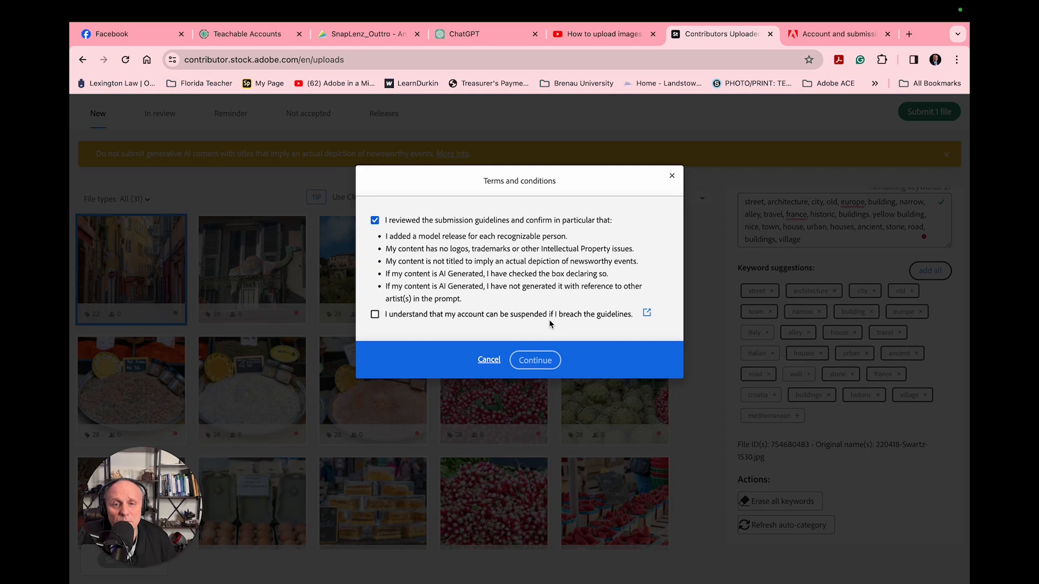
pyautogui.click(375, 318)
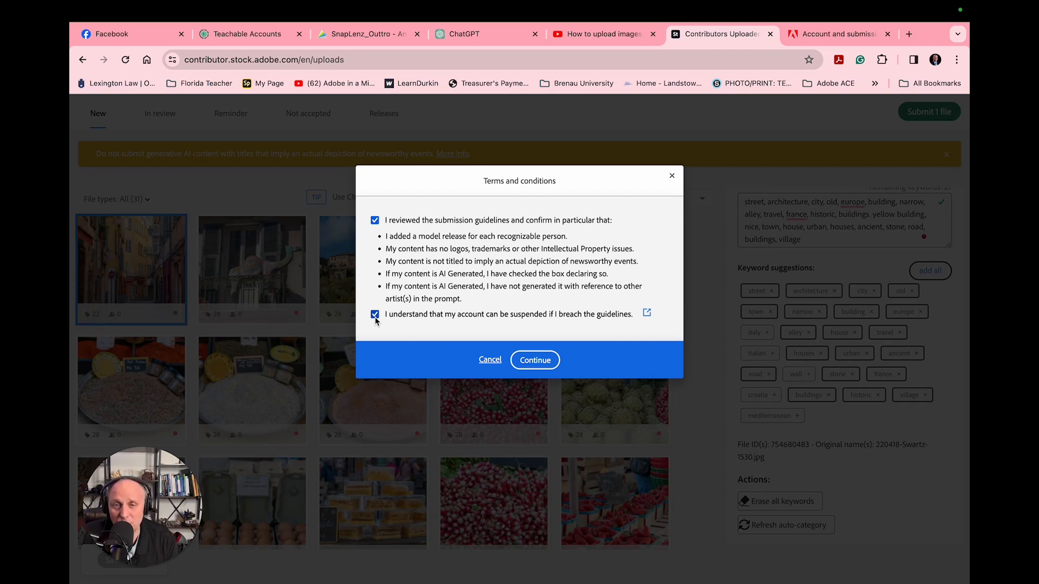
pyautogui.click(543, 367)
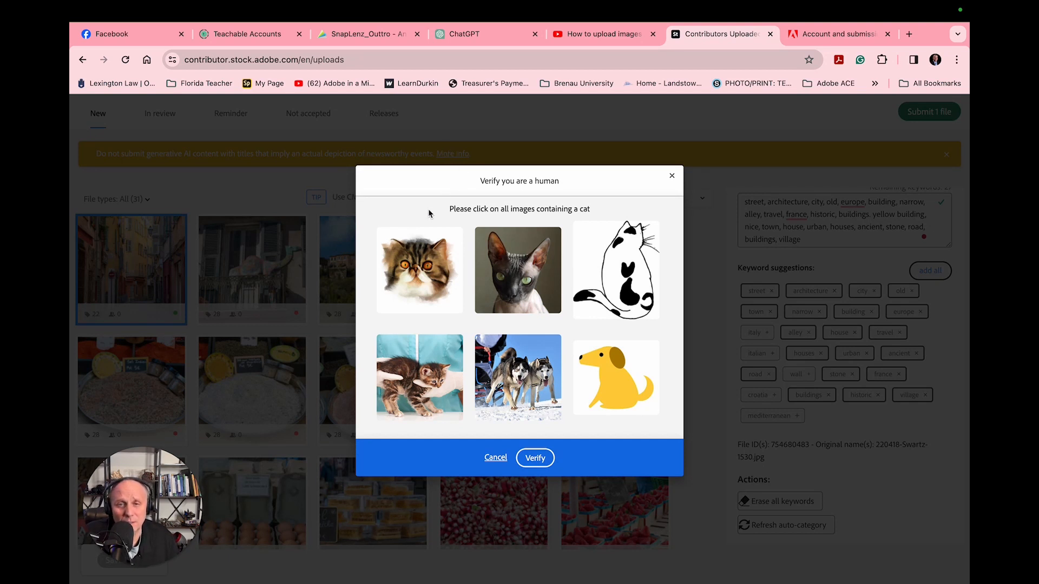
# Complete the human verification by choosing all four cat images and submit the street photo.
pyautogui.click(629, 262)
pyautogui.click(509, 292)
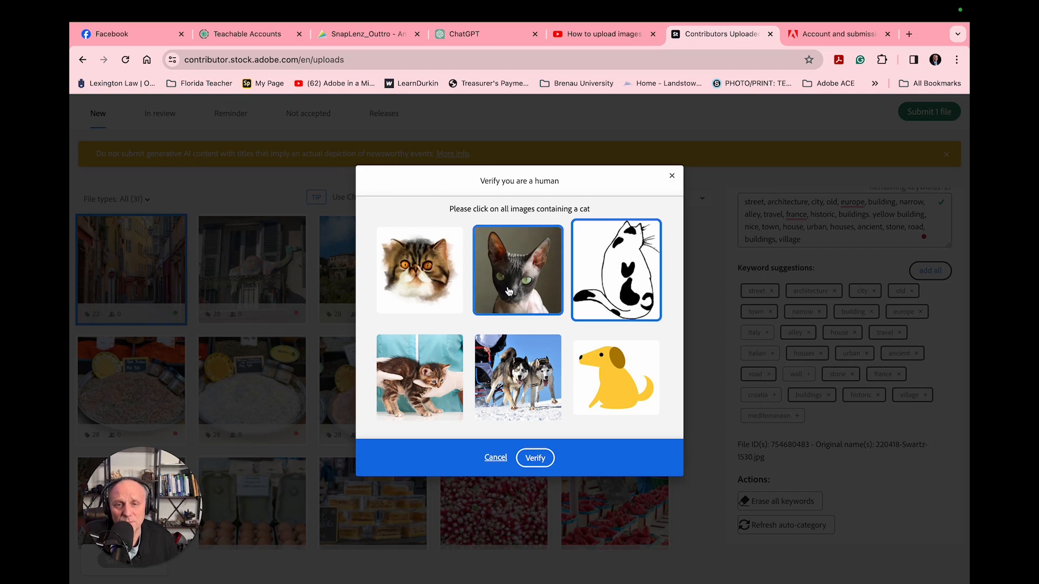
pyautogui.click(433, 293)
pyautogui.click(431, 393)
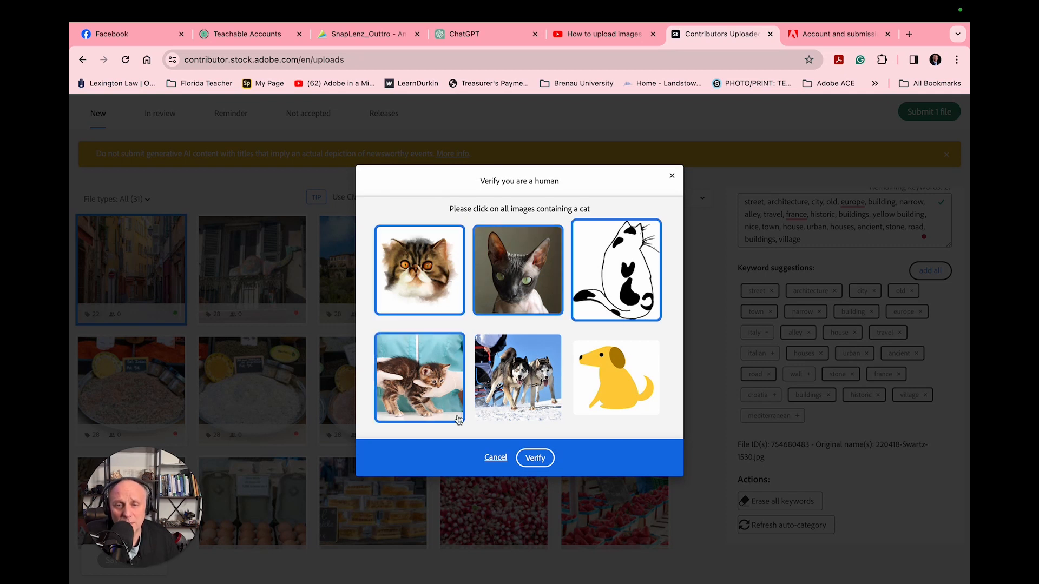
pyautogui.click(535, 458)
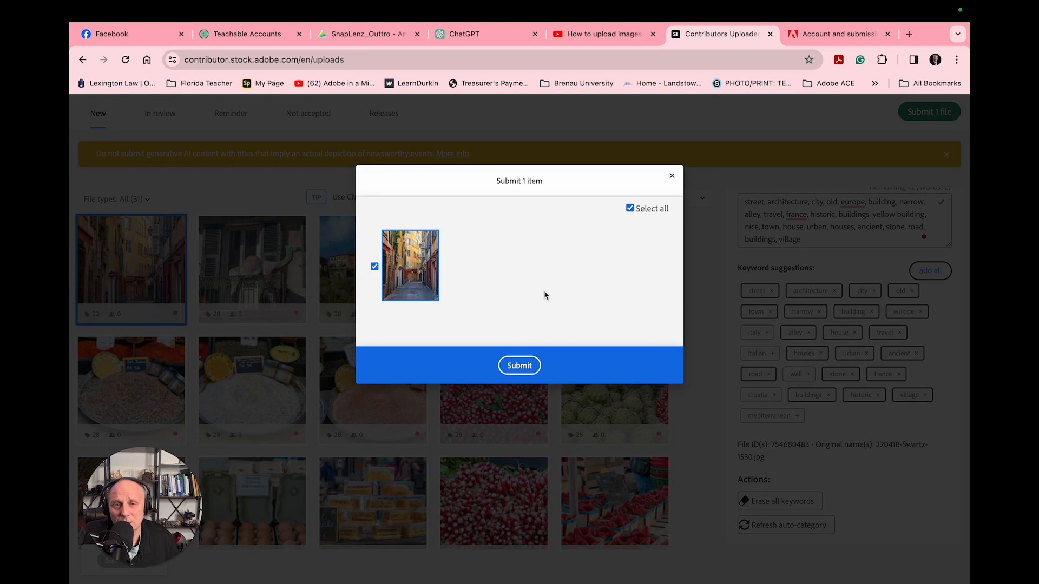
pyautogui.click(522, 370)
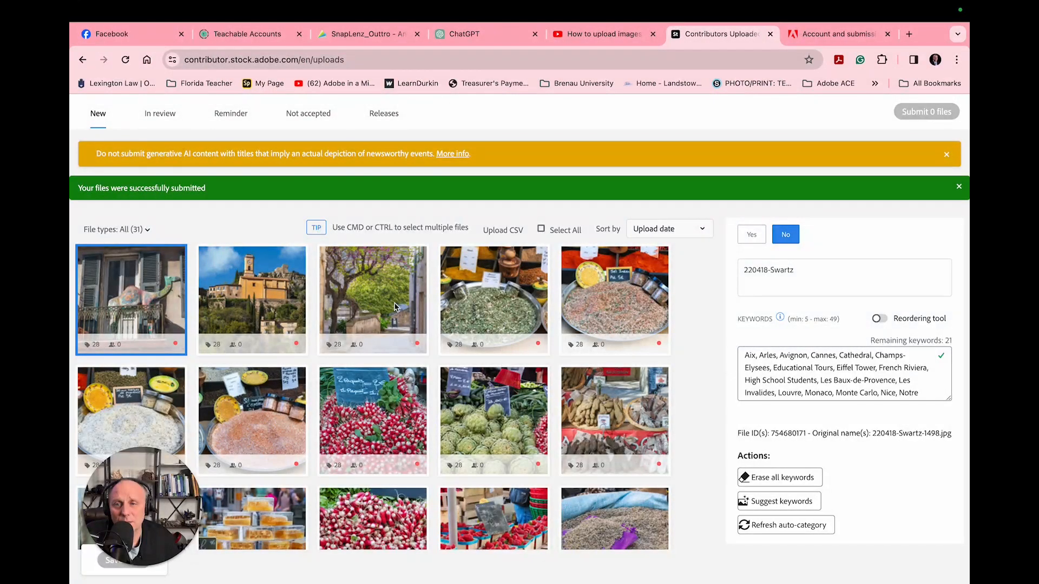
pyautogui.moveTo(370, 294)
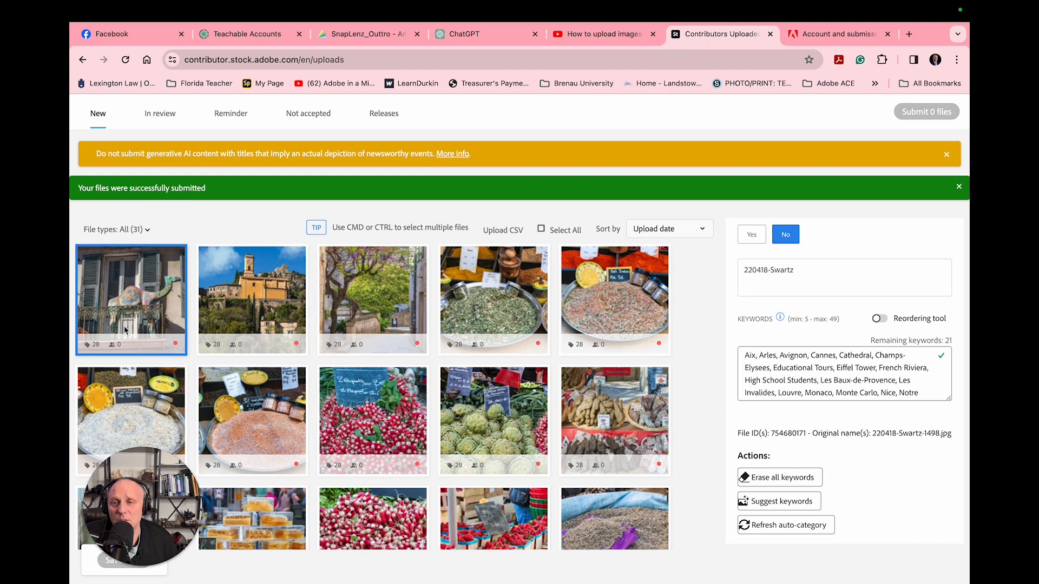
pyautogui.moveTo(146, 290)
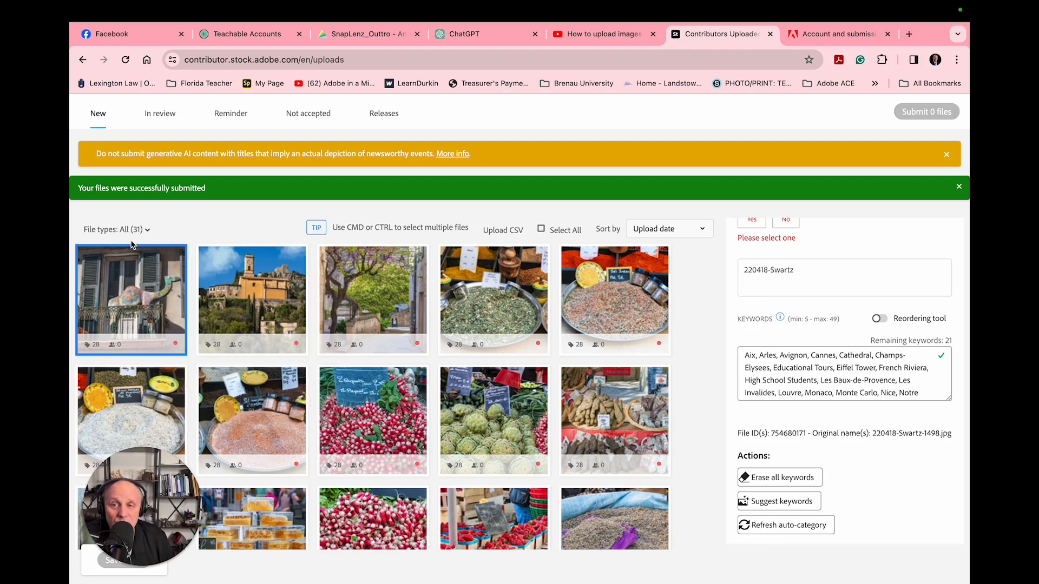
pyautogui.moveTo(126, 256)
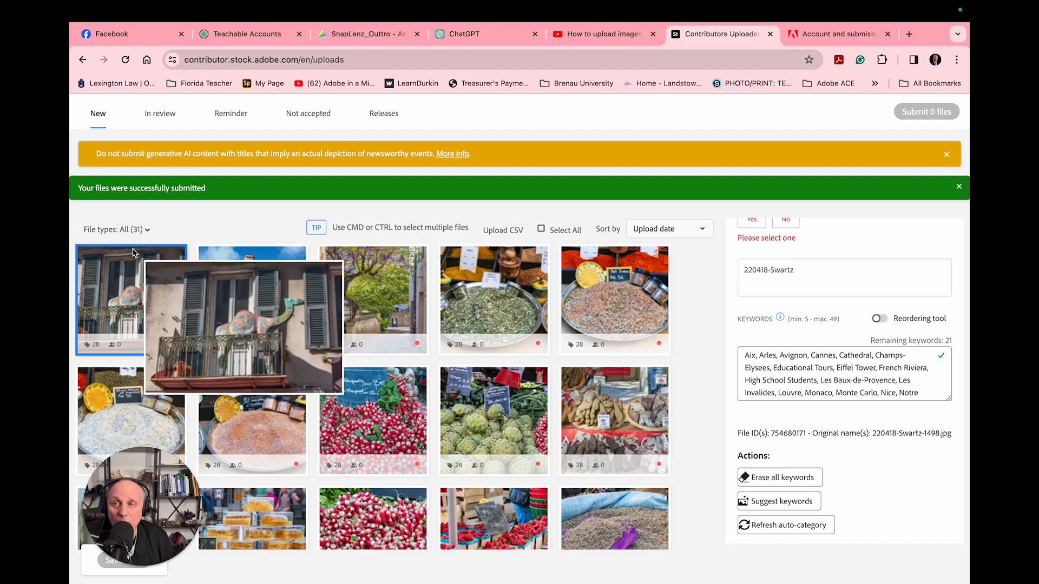